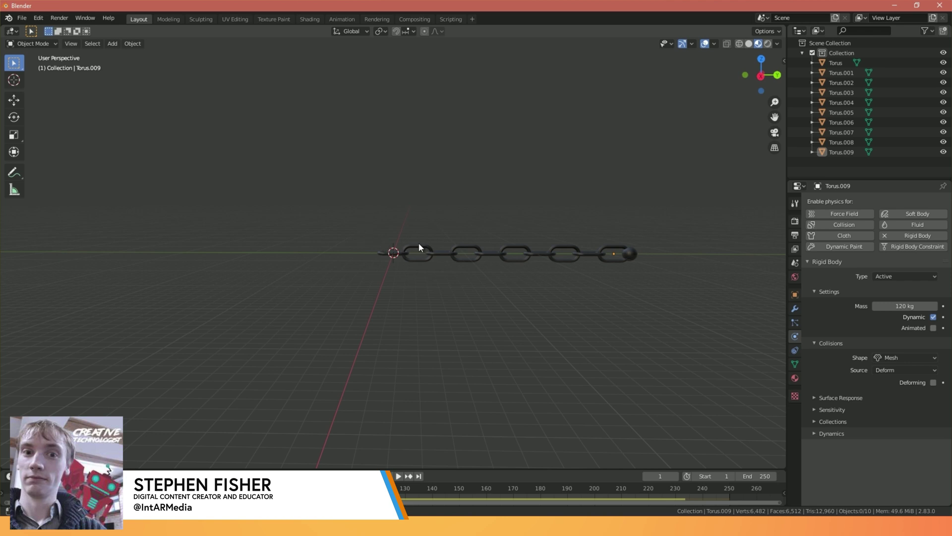
# Play the ten-link chain's rigid-body simulation so it falls and swings
pyautogui.click(398, 476)
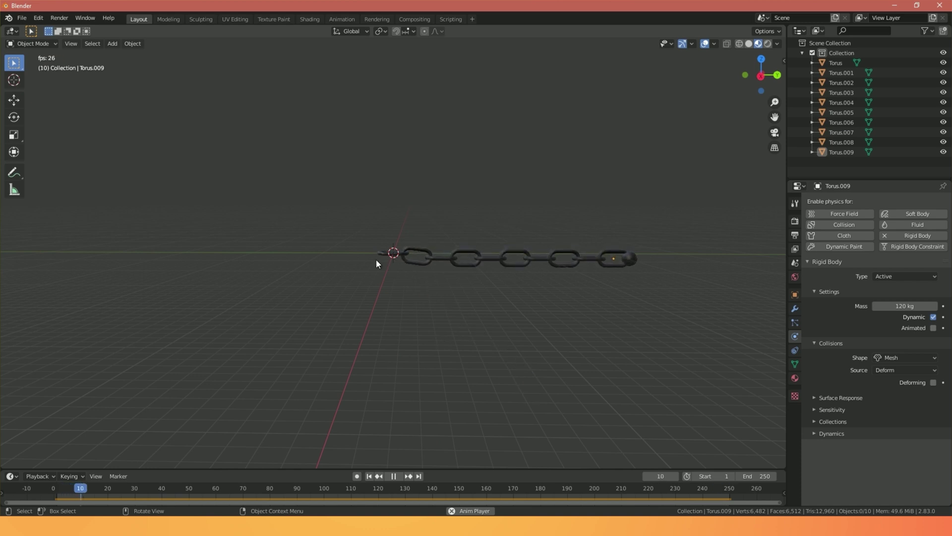
# Open a new General scene and delete its default camera, cube and light
pyautogui.click(22, 18)
pyautogui.moveTo(50, 28)
pyautogui.click(131, 29)
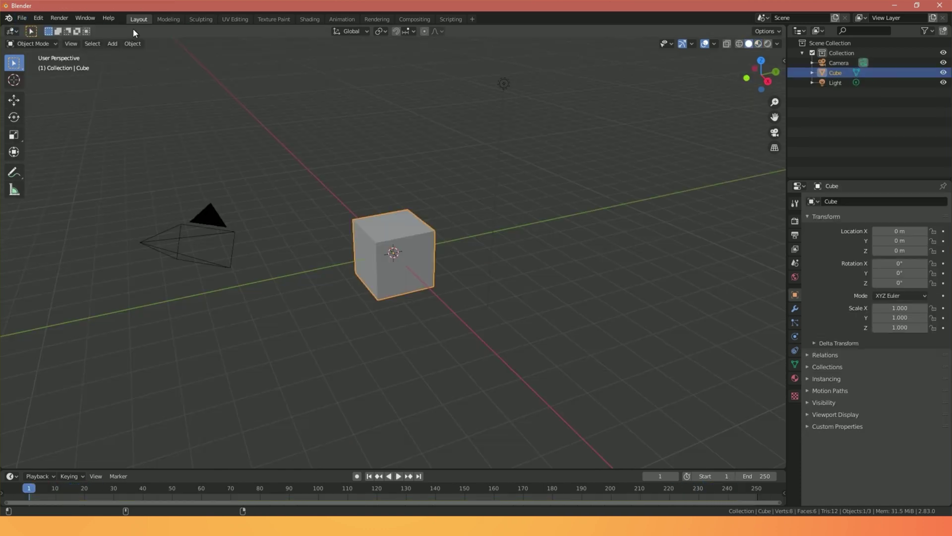
pyautogui.click(321, 119)
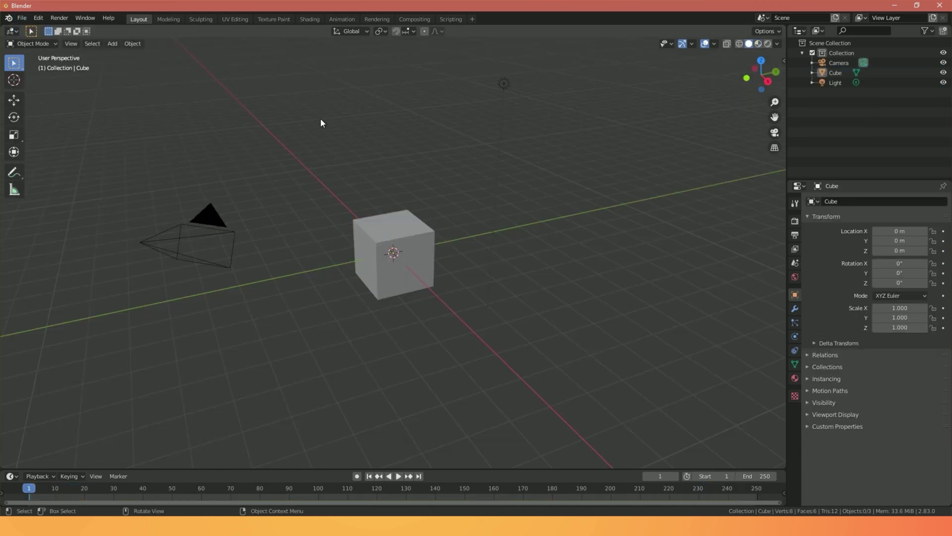
pyautogui.click(502, 76)
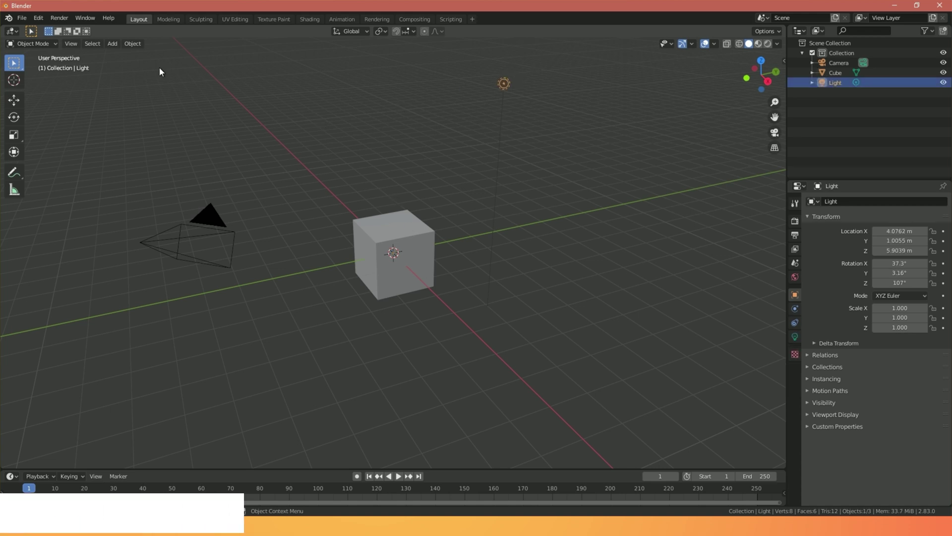
pyautogui.click(177, 78)
pyautogui.press('a')
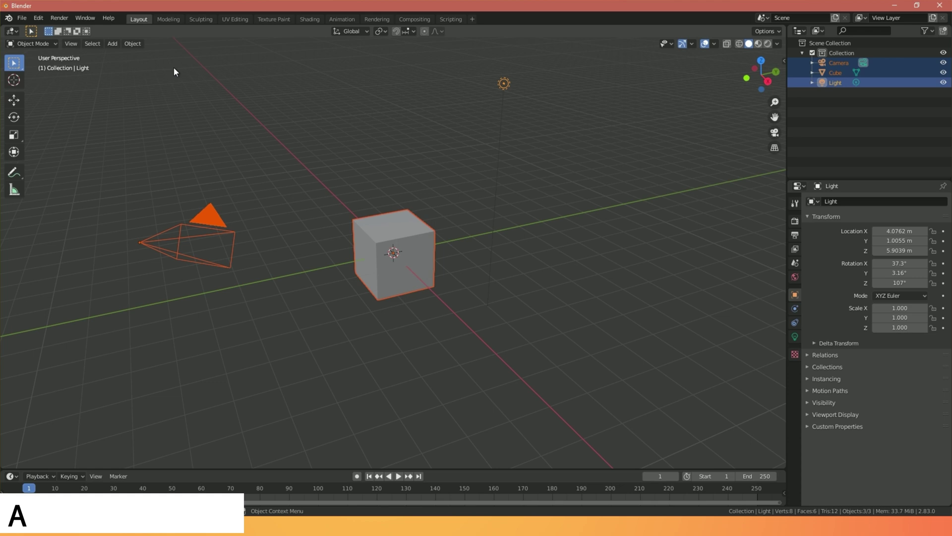
pyautogui.press('Delete')
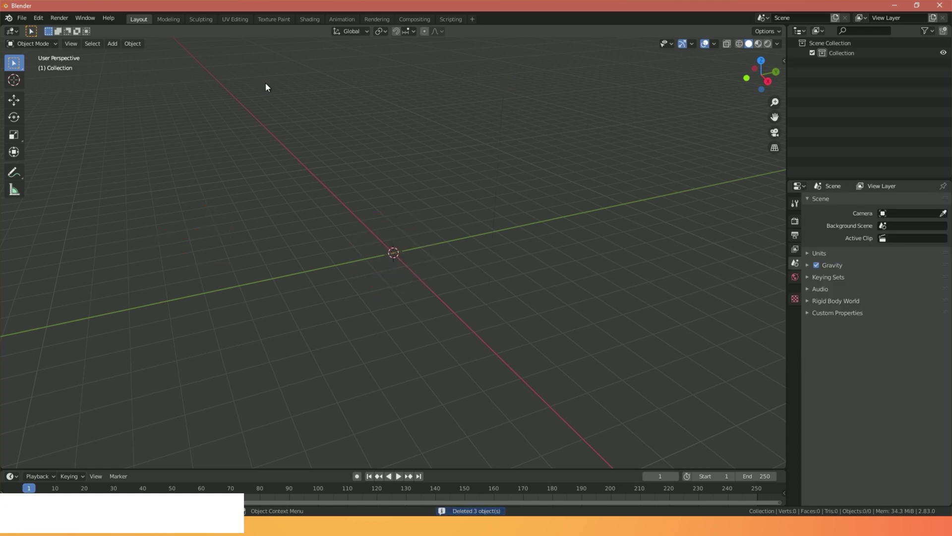
# Add a torus at the origin, switch to top view and enter Edit Mode
pyautogui.click(112, 44)
pyautogui.moveTo(127, 55)
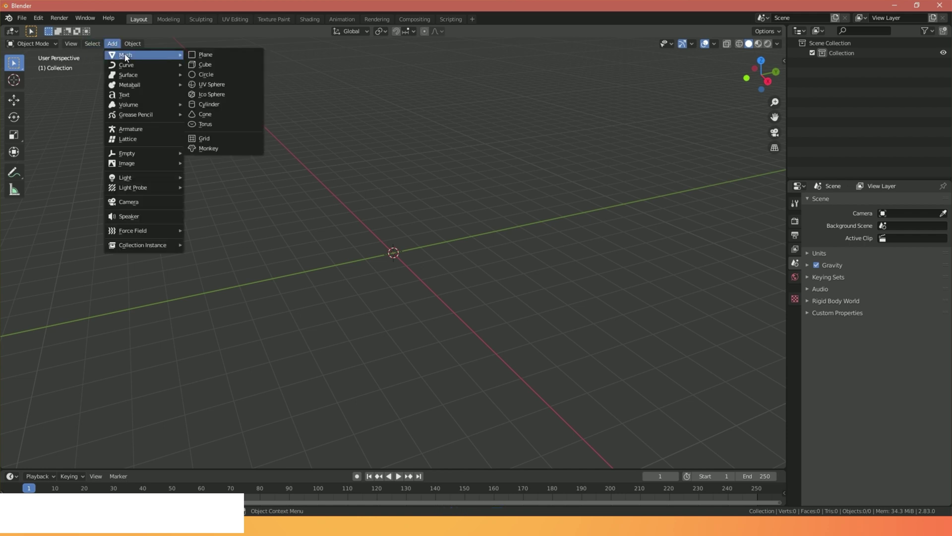
pyautogui.click(211, 124)
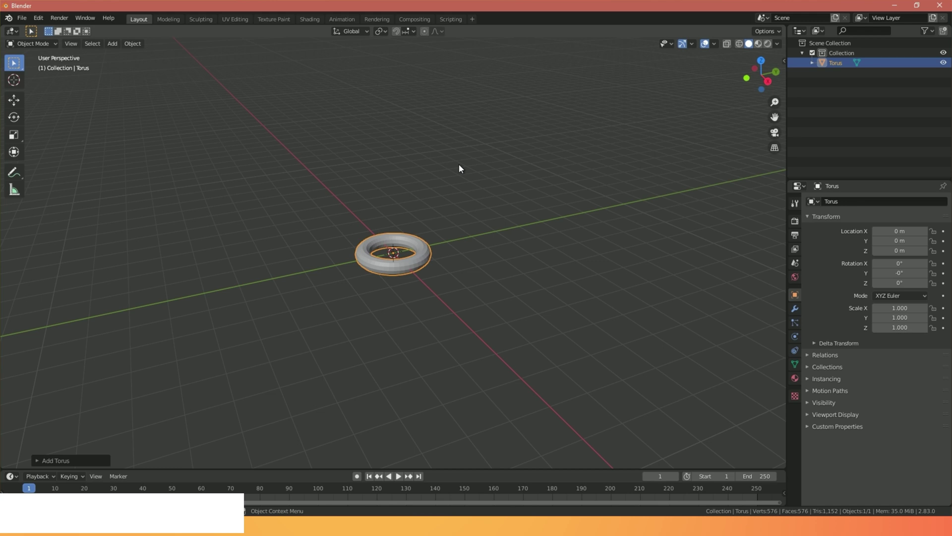
pyautogui.press('KP_7')
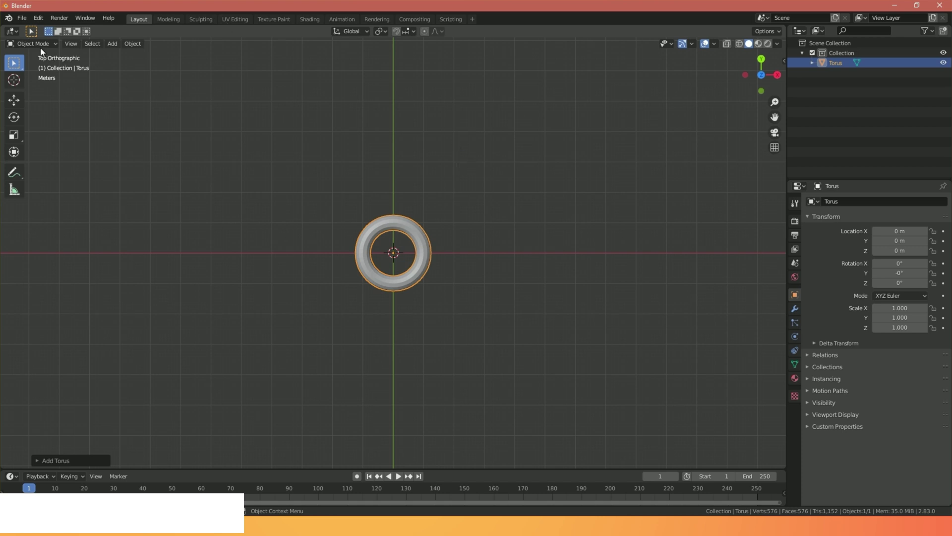
pyautogui.click(28, 44)
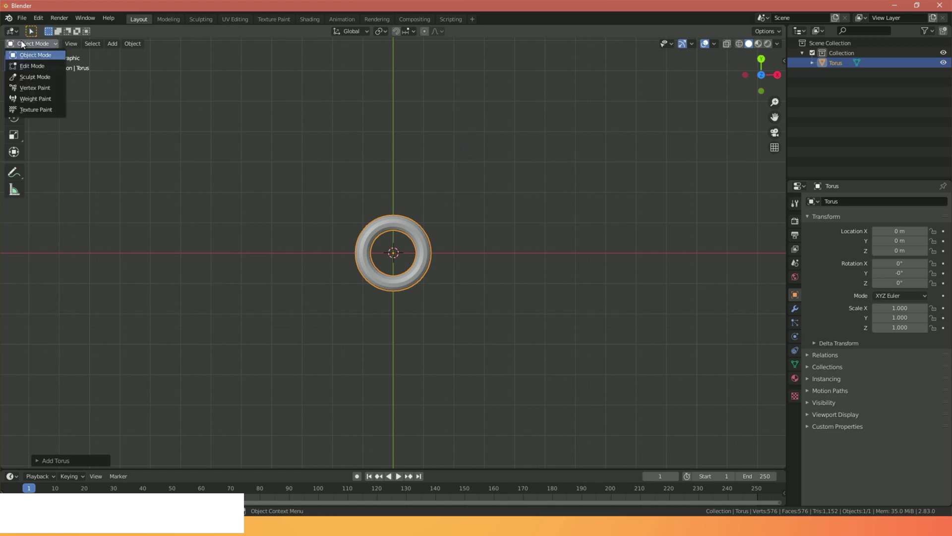
pyautogui.click(32, 66)
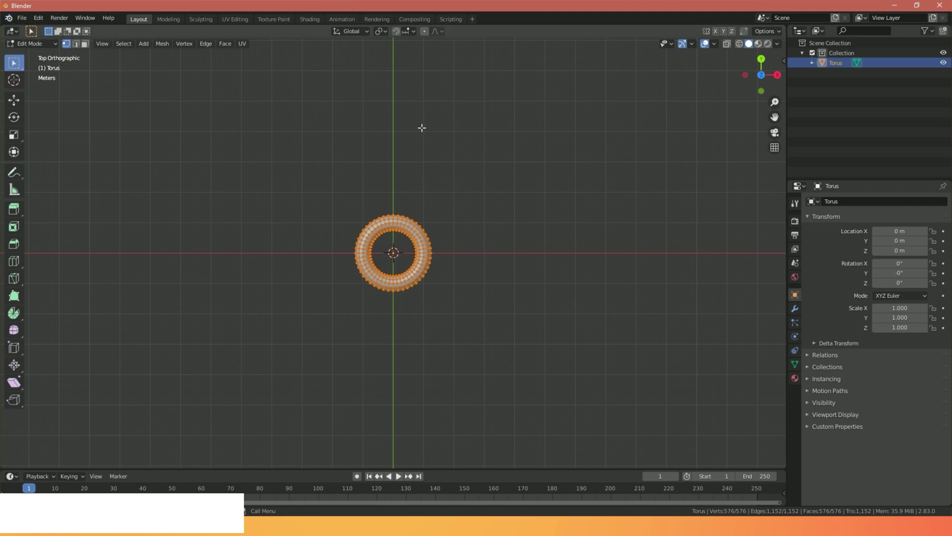
# In wireframe shading, split off the torus's upper half and move it about 1.013 m along Y
pyautogui.press('z')
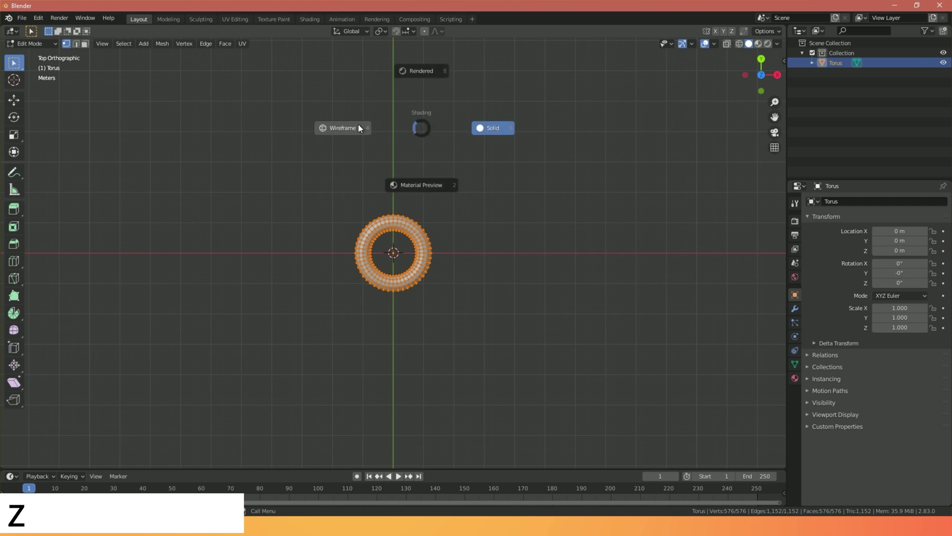
pyautogui.click(329, 128)
pyautogui.click(368, 182)
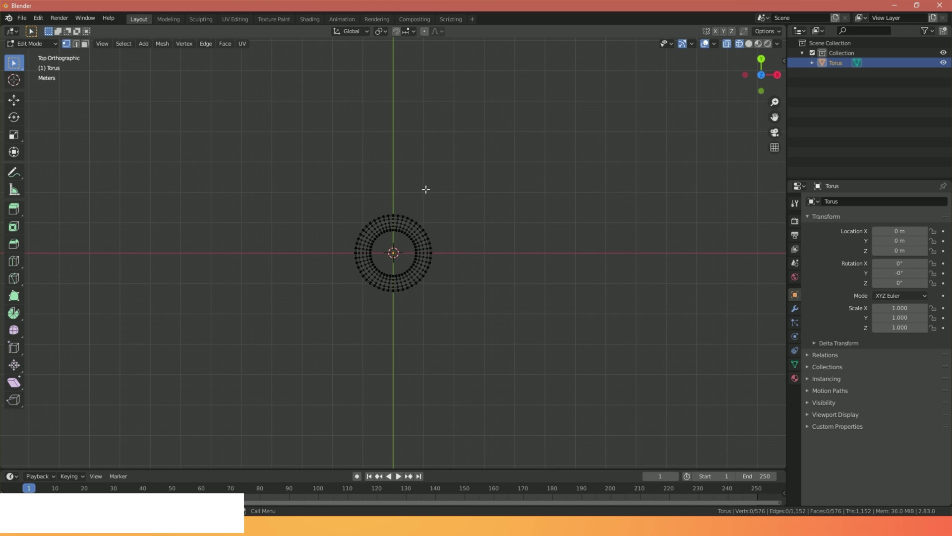
pyautogui.moveTo(290, 140); pyautogui.dragTo(505, 255)
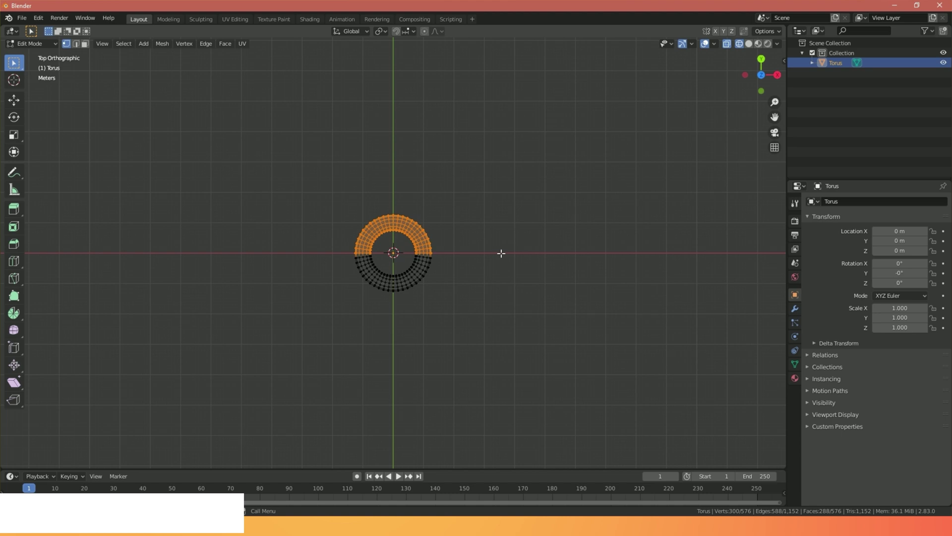
pyautogui.press('y')
pyautogui.press('g')
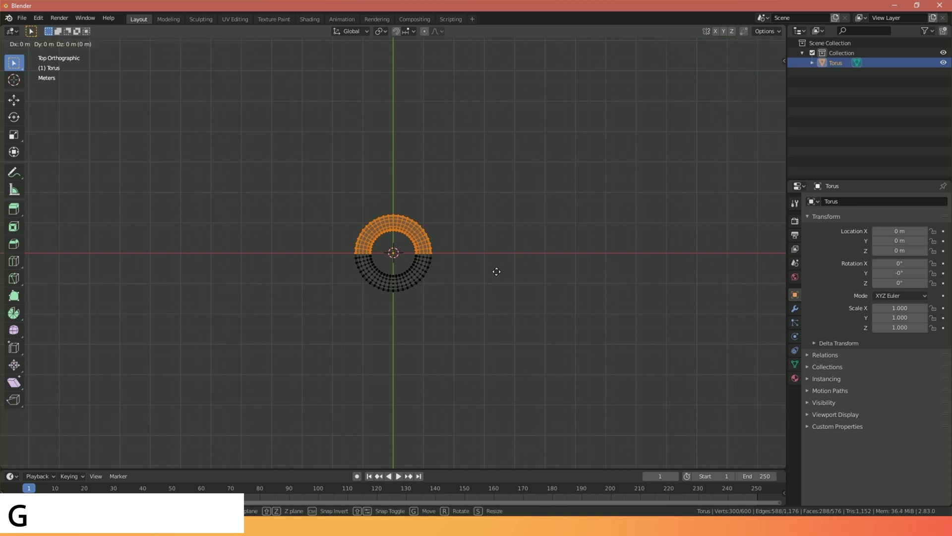
pyautogui.press('y')
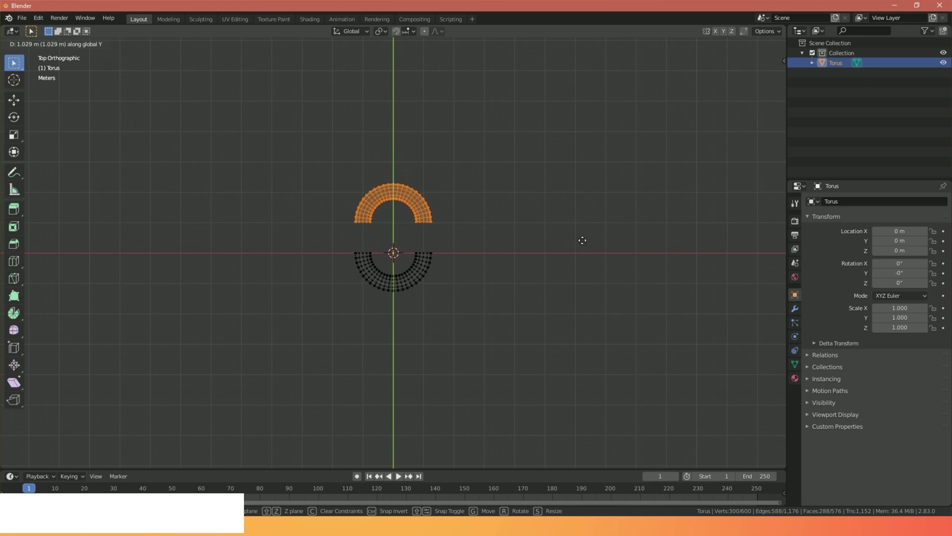
# Confirm the upper half's move, then move the lower half about 1.045 m down along Y
pyautogui.click(543, 241)
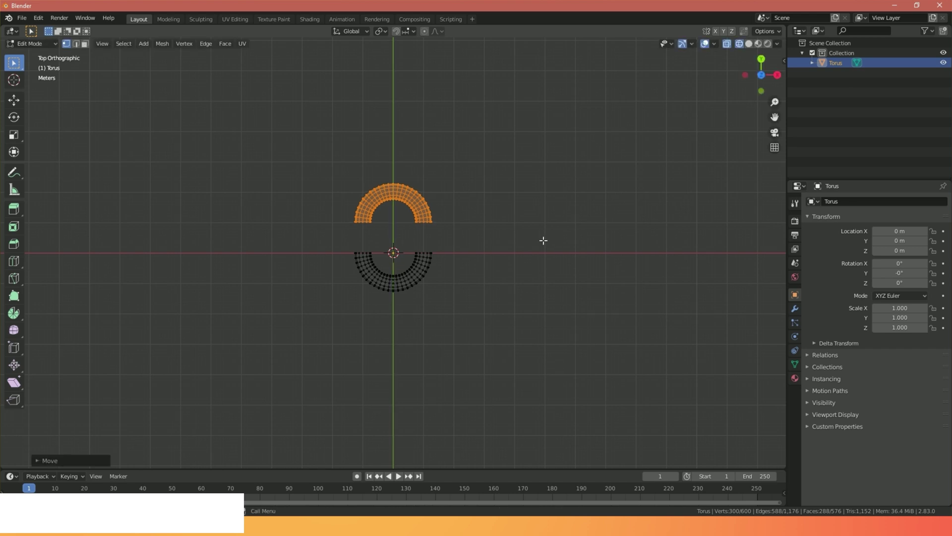
pyautogui.click(439, 232)
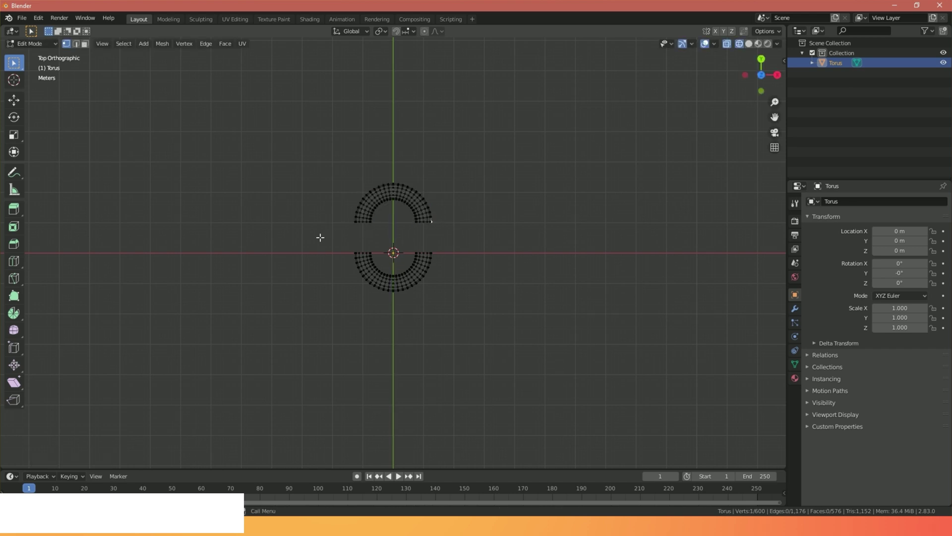
pyautogui.moveTo(342, 237); pyautogui.dragTo(504, 305)
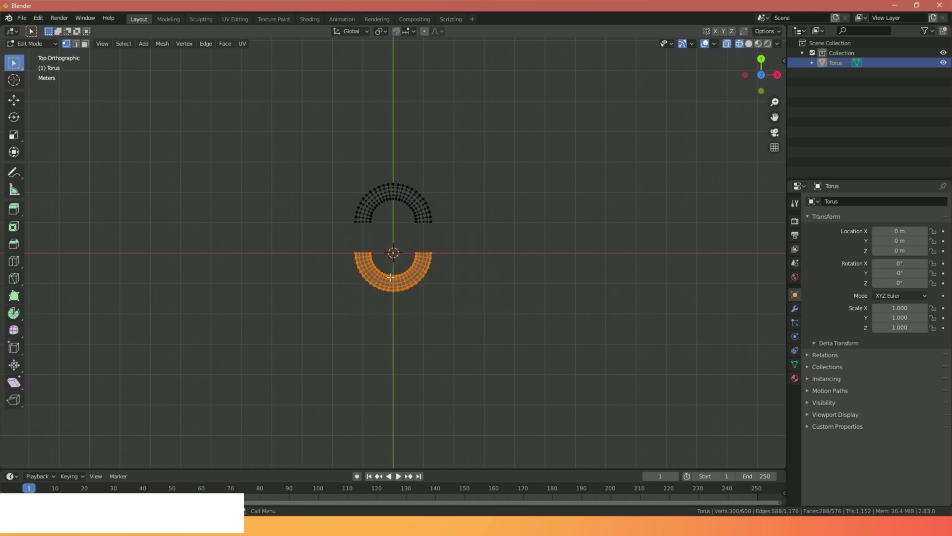
pyautogui.press('g')
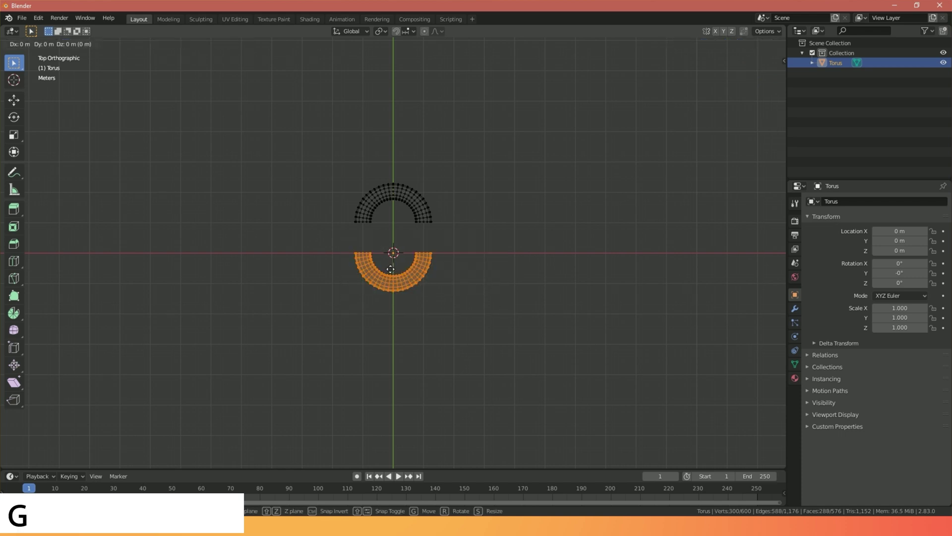
pyautogui.press('y')
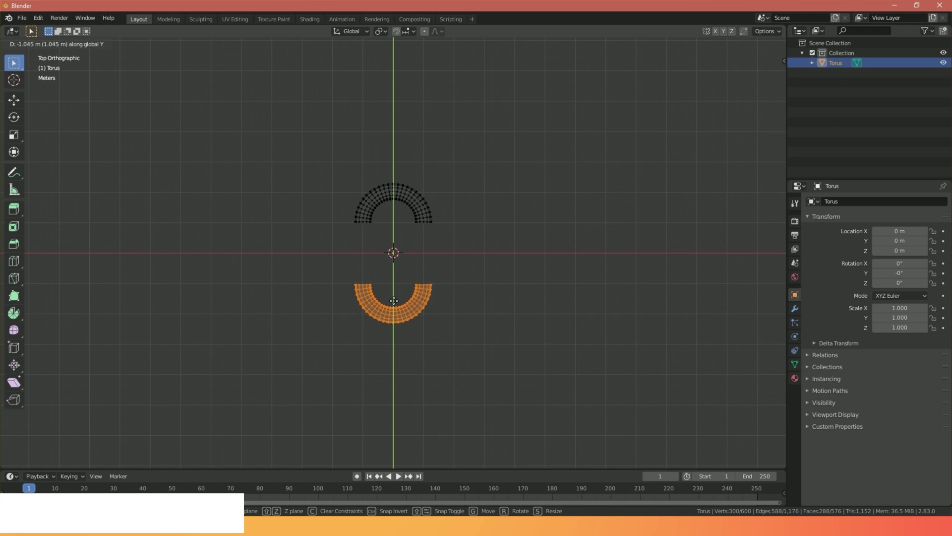
pyautogui.click(394, 299)
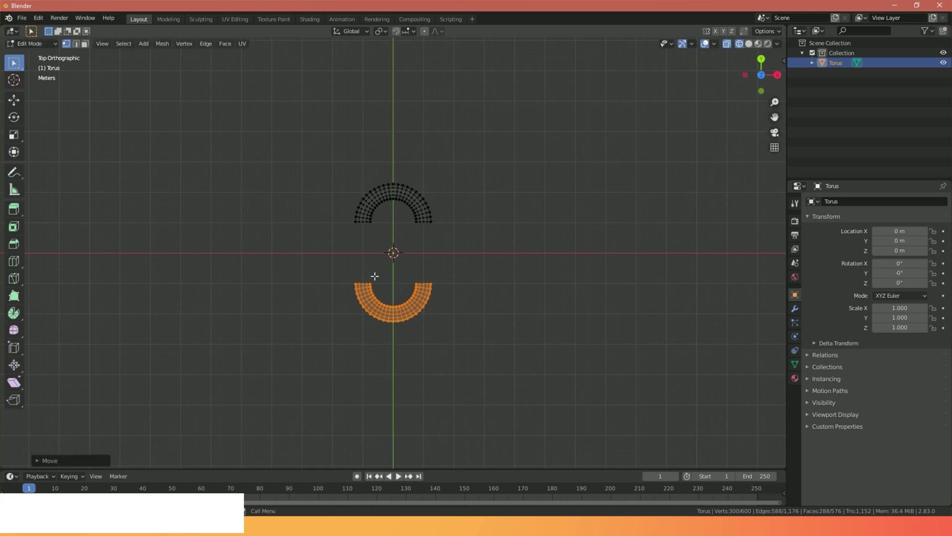
pyautogui.click(416, 283)
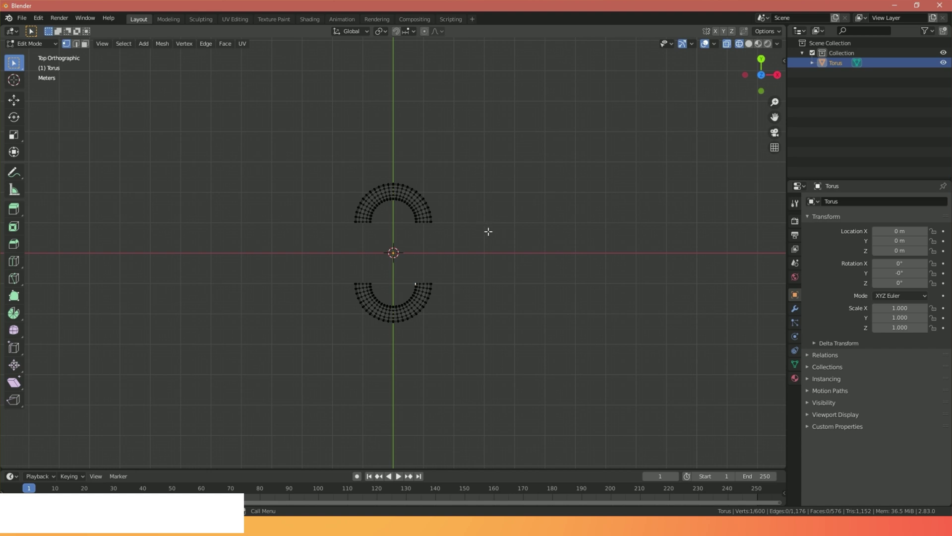
# Bridge the first pair of facing open end loops between the two torus halves
pyautogui.moveTo(507, 263); pyautogui.dragTo(429, 194, button='middle')
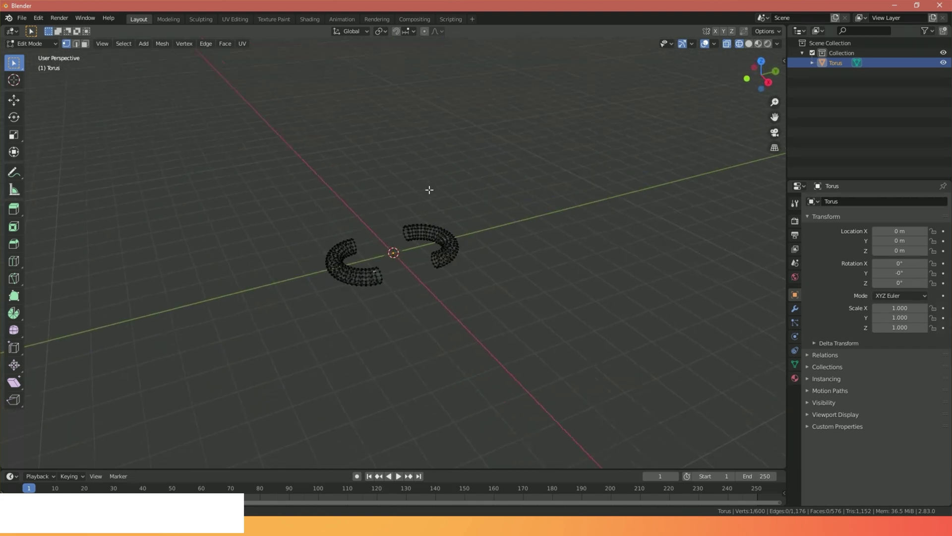
pyautogui.scroll(5, 449, 235)
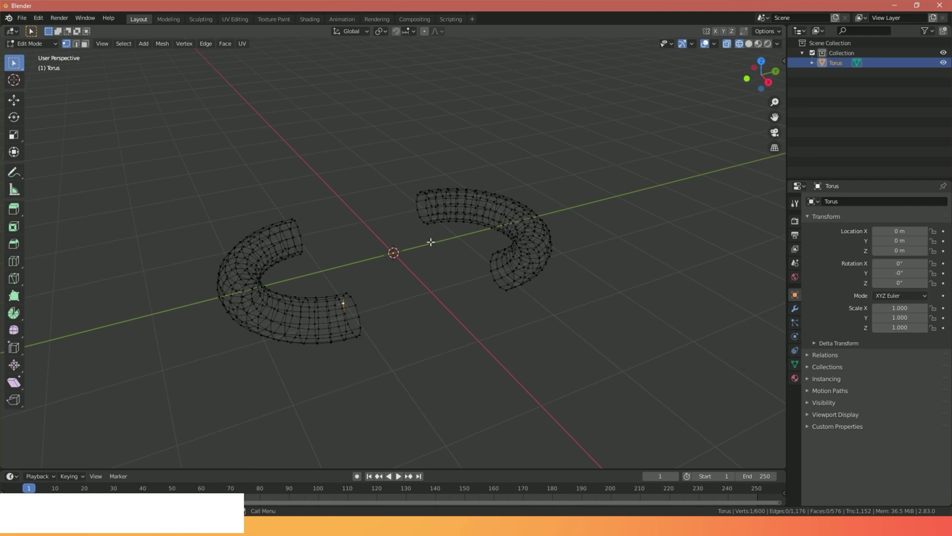
pyautogui.keyDown('alt'); pyautogui.click(415, 201); pyautogui.keyUp('alt')
pyautogui.moveTo(393, 206); pyautogui.dragTo(342, 204, button='middle')
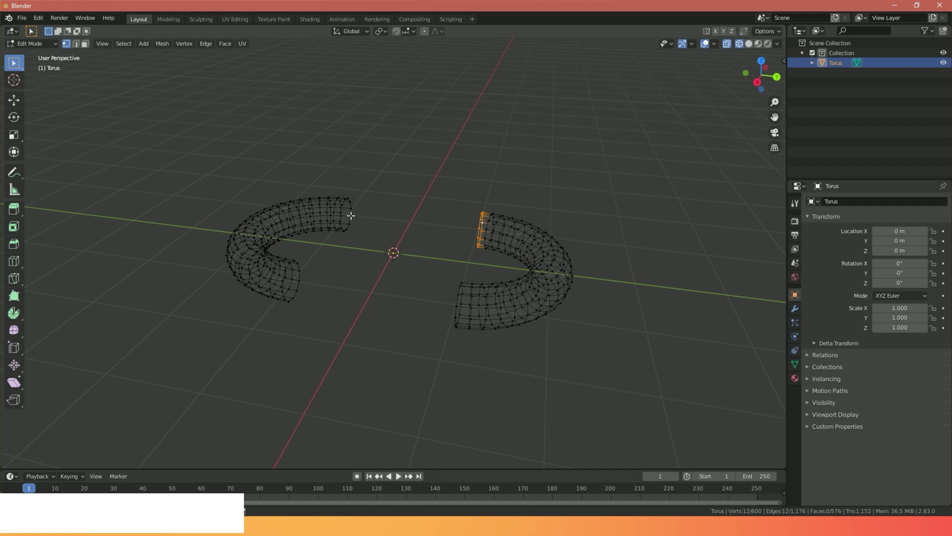
pyautogui.keyDown('alt'); pyautogui.keyDown('shift'); pyautogui.click(351, 216); pyautogui.keyUp('shift'); pyautogui.keyUp('alt')
pyautogui.moveTo(369, 209); pyautogui.dragTo(432, 207, button='middle')
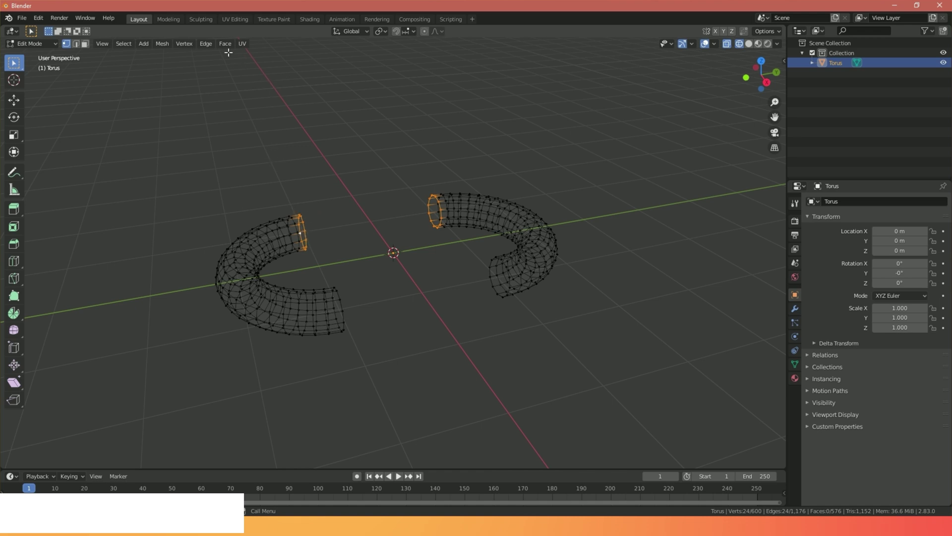
pyautogui.click(207, 45)
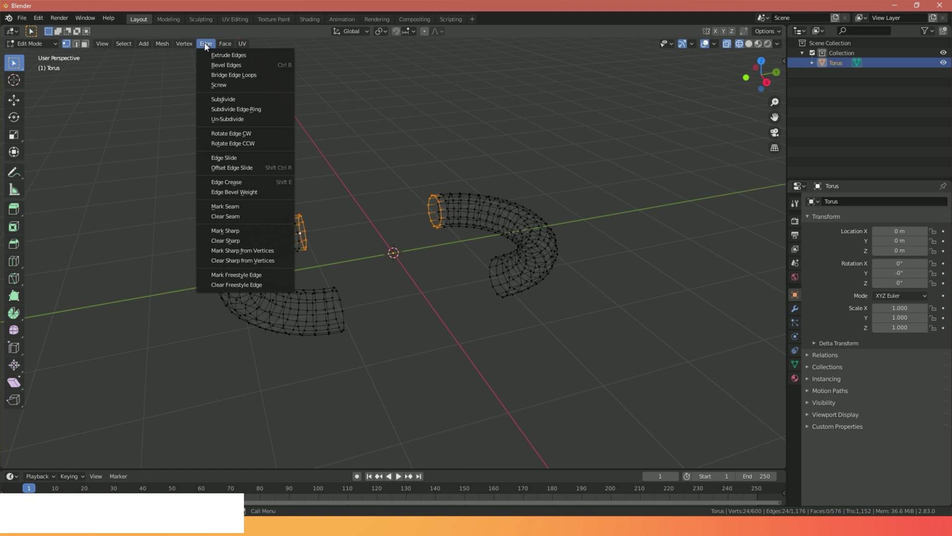
pyautogui.click(221, 75)
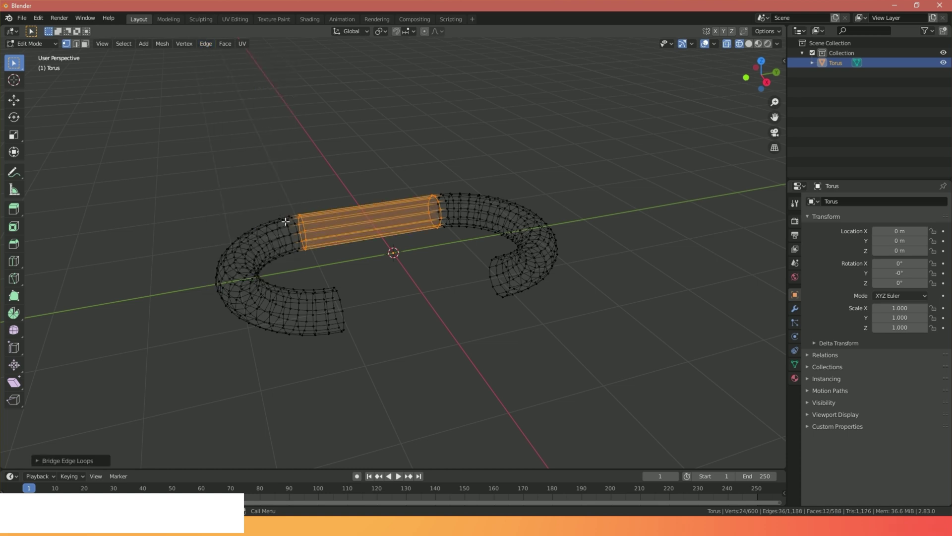
# Bridge the end loops at the second gap to close the oval link
pyautogui.keyDown('alt'); pyautogui.click(489, 268); pyautogui.keyUp('alt')
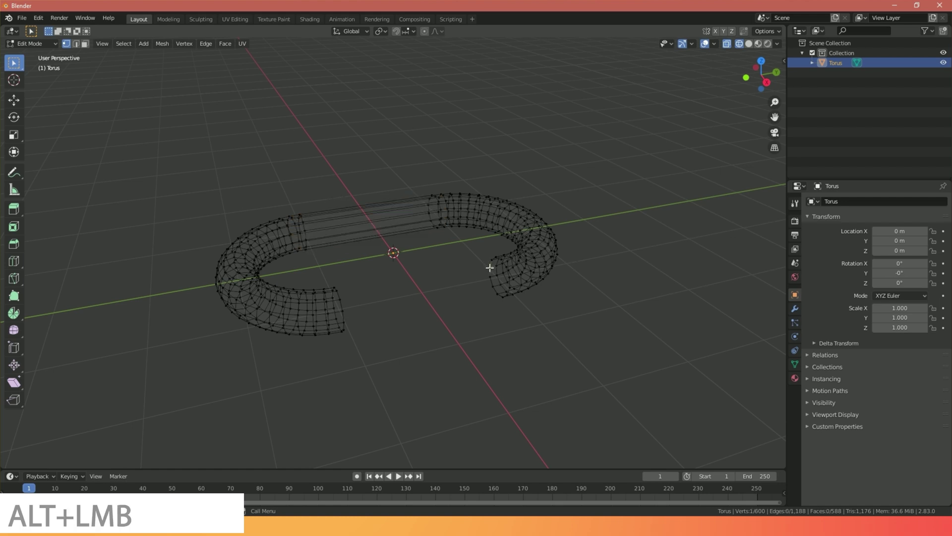
pyautogui.keyDown('alt'); pyautogui.click(490, 267); pyautogui.keyUp('alt')
pyautogui.moveTo(420, 293); pyautogui.dragTo(323, 272, button='middle')
pyautogui.keyDown('alt'); pyautogui.keyDown('shift'); pyautogui.click(298, 261); pyautogui.keyUp('shift'); pyautogui.keyUp('alt')
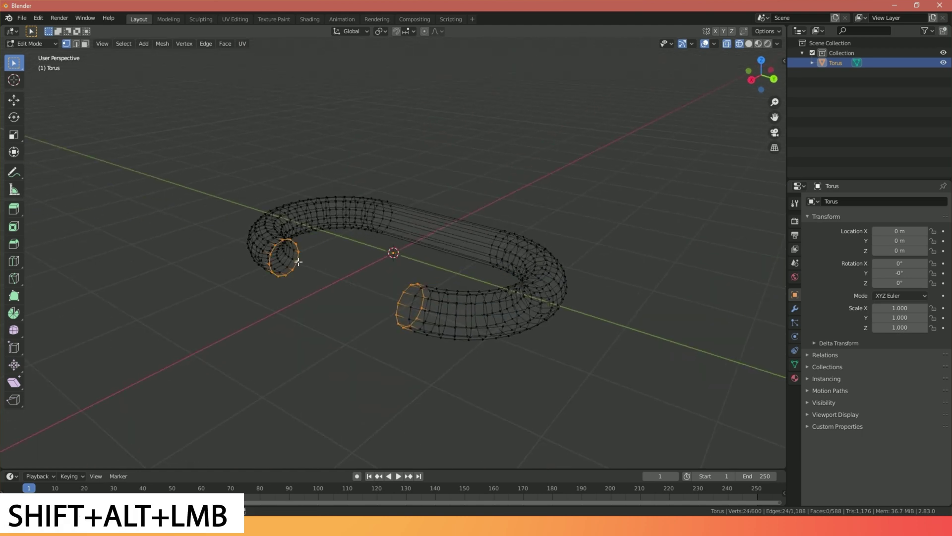
pyautogui.click(211, 44)
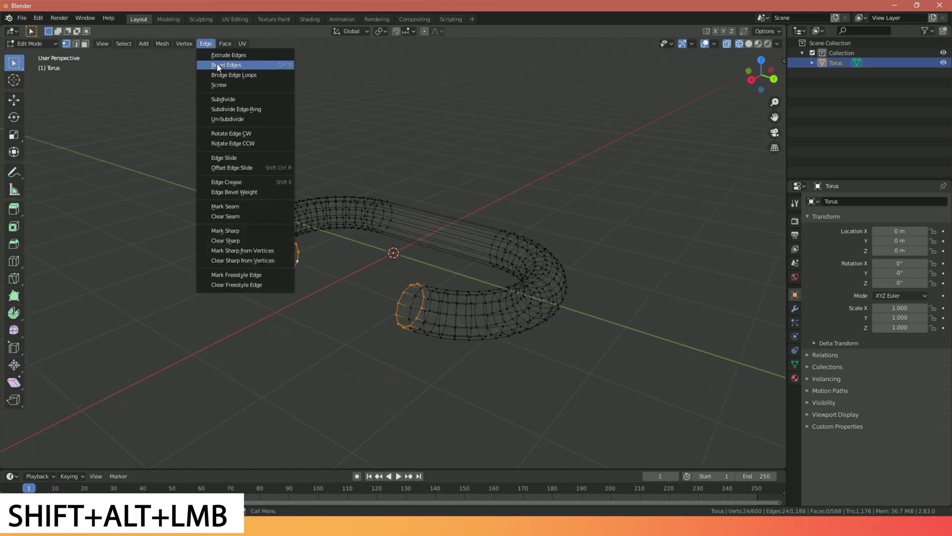
pyautogui.click(222, 74)
# Show the closed link with solid shading, return to Object Mode and select the torus
pyautogui.hotkey('alt', 'a')
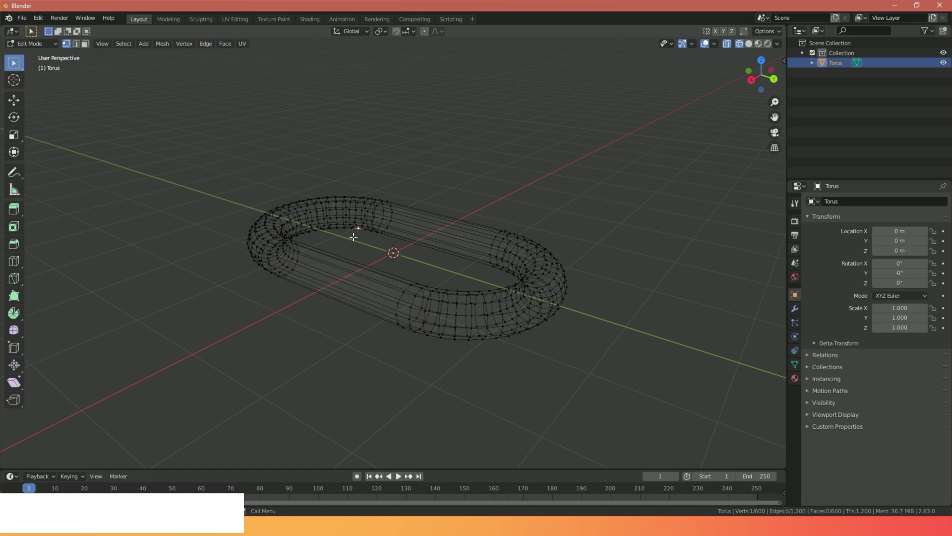
pyautogui.moveTo(352, 236); pyautogui.dragTo(395, 251, button='middle')
pyautogui.press('z')
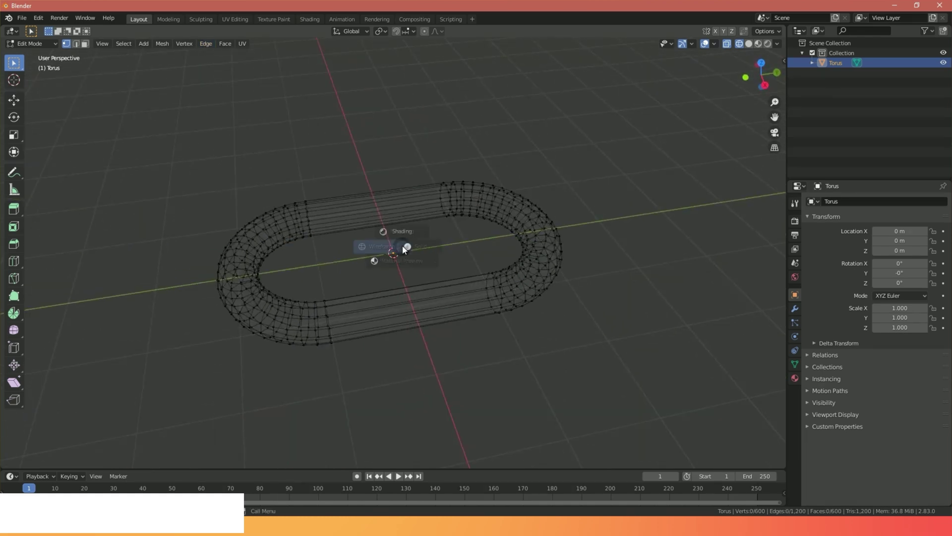
pyautogui.click(473, 249)
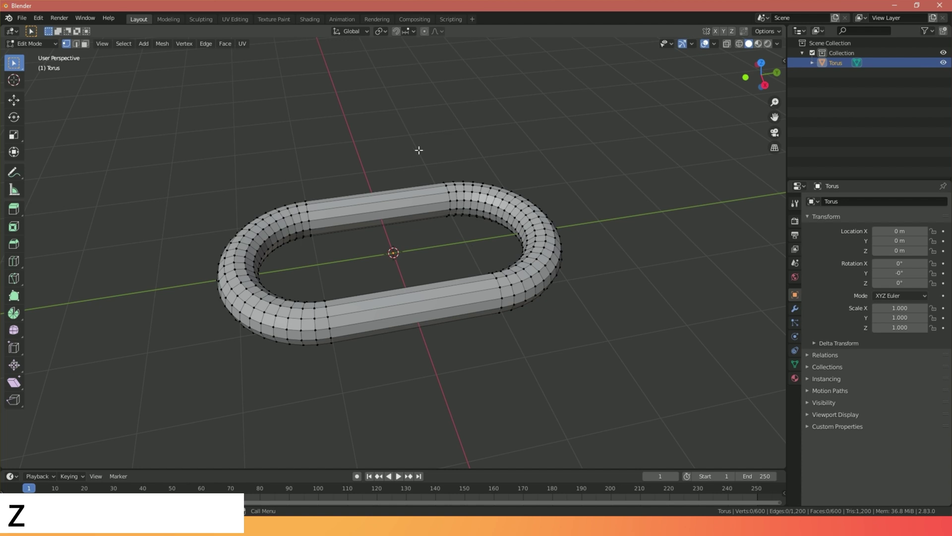
pyautogui.moveTo(420, 151); pyautogui.dragTo(392, 166, button='middle')
pyautogui.click(53, 44)
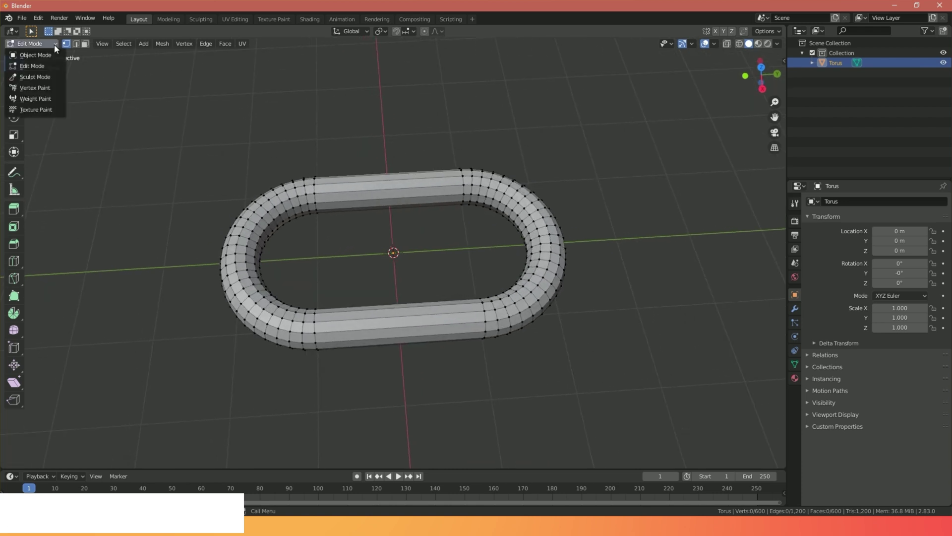
pyautogui.click(41, 57)
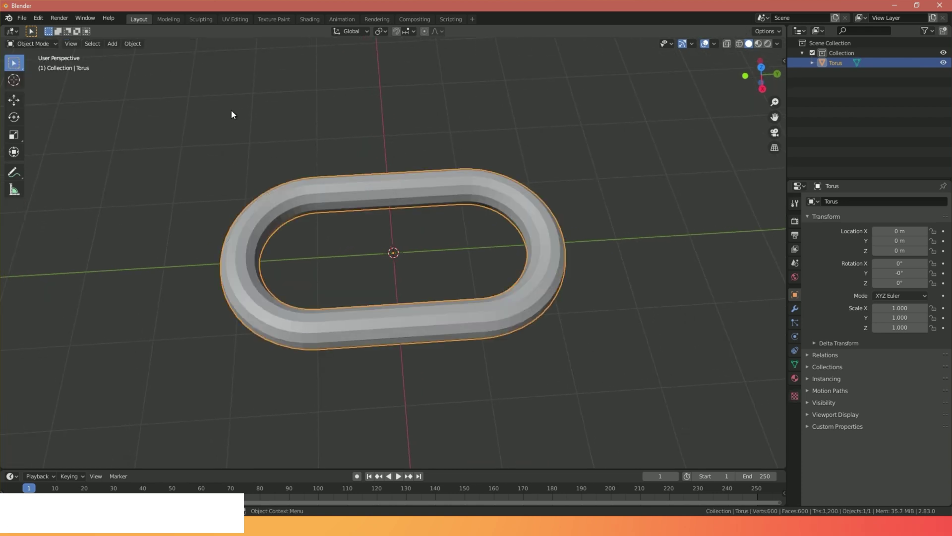
pyautogui.click(428, 144)
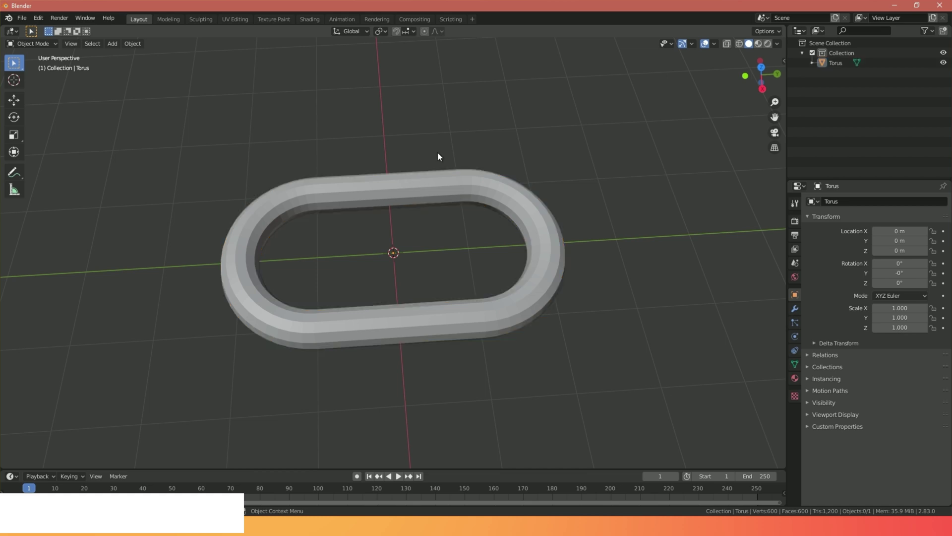
pyautogui.scroll(-3, 437, 152)
pyautogui.moveTo(471, 181)
pyautogui.mouseDown(button='middle')
pyautogui.moveTo(385, 106)
pyautogui.moveTo(357, 102)
pyautogui.moveTo(446, 164)
pyautogui.moveTo(470, 203)
pyautogui.moveTo(461, 194)
pyautogui.mouseUp(button='middle')
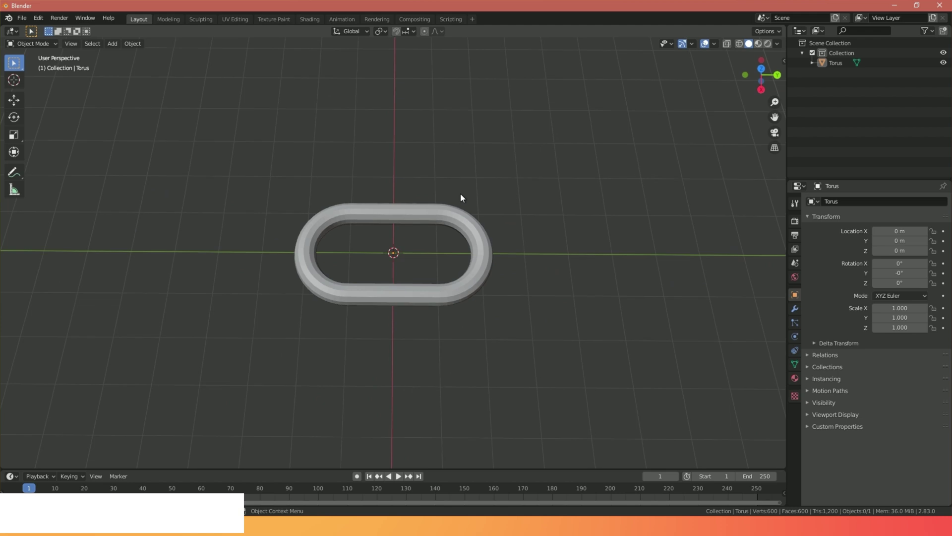
pyautogui.click(427, 212)
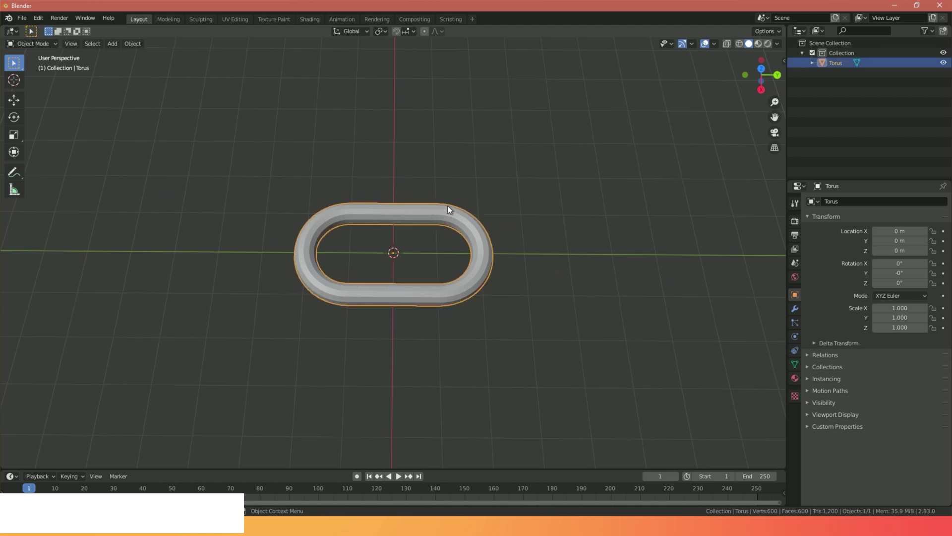
# Duplicate the link 3.4565 m along Y, rotate it 90° on Y, then select both links
pyautogui.hotkey('shift', 'd')
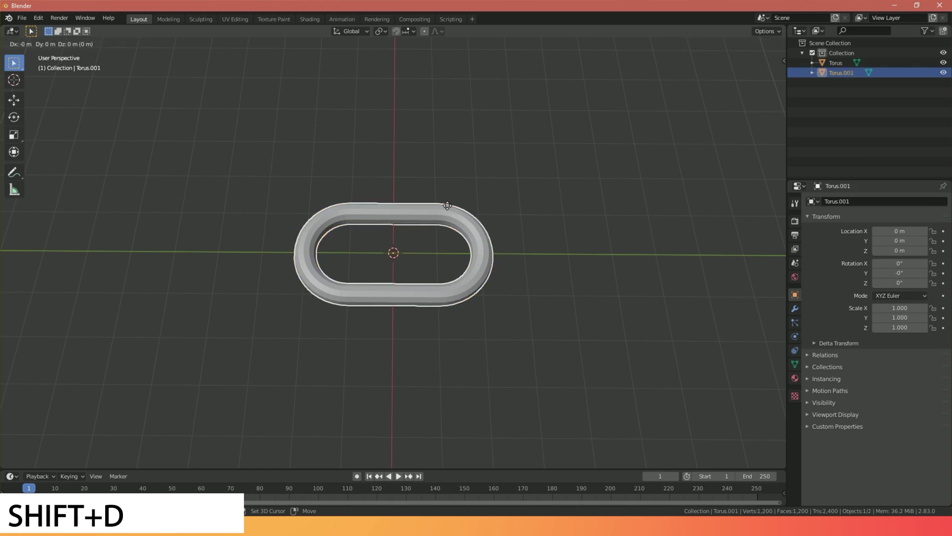
pyautogui.press('y')
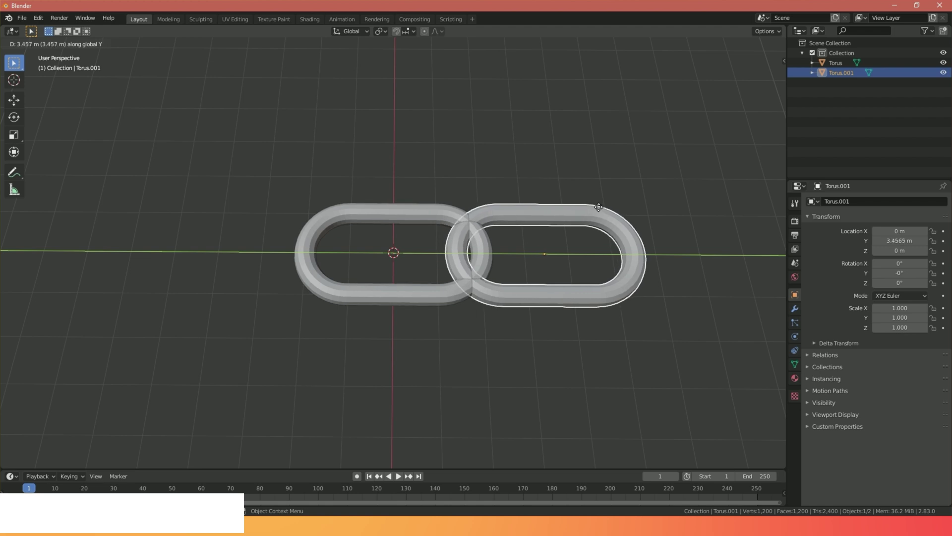
pyautogui.click(599, 208)
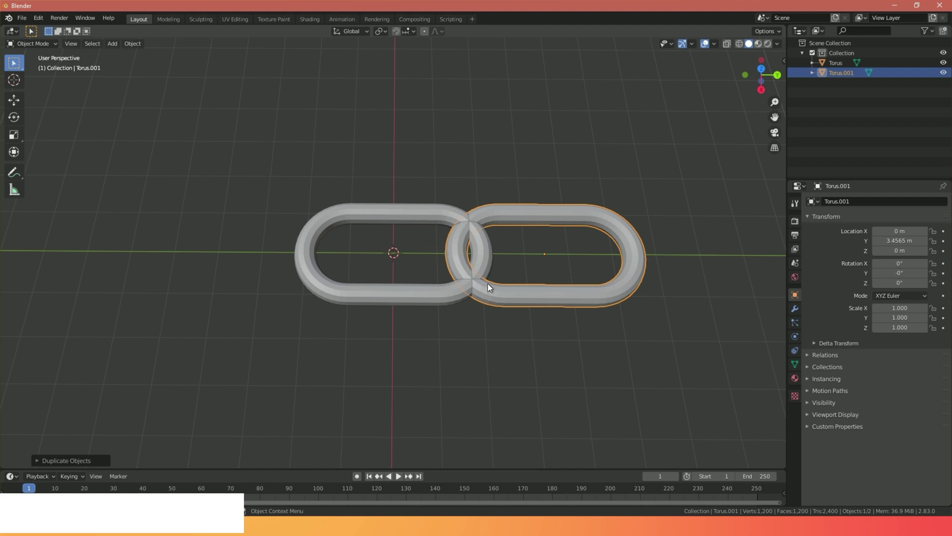
pyautogui.write('ry')
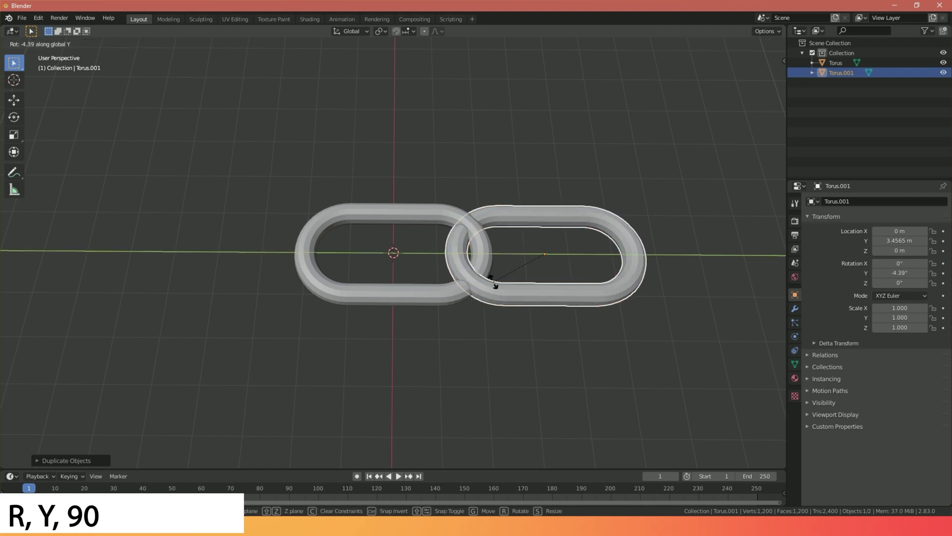
pyautogui.write('90')
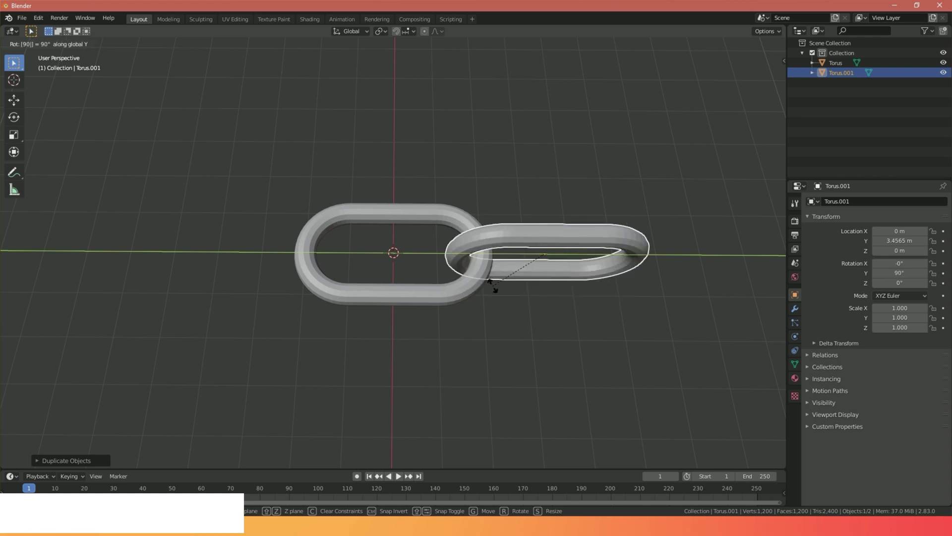
pyautogui.press('Return')
pyautogui.moveTo(537, 246)
pyautogui.mouseDown(button='middle')
pyautogui.moveTo(528, 182)
pyautogui.moveTo(413, 162)
pyautogui.moveTo(540, 227)
pyautogui.mouseUp(button='middle')
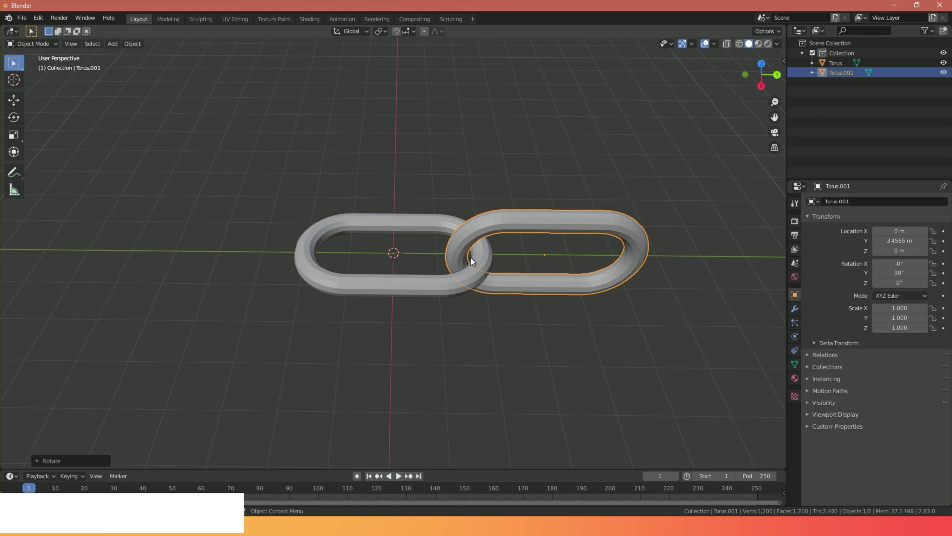
pyautogui.click(297, 175)
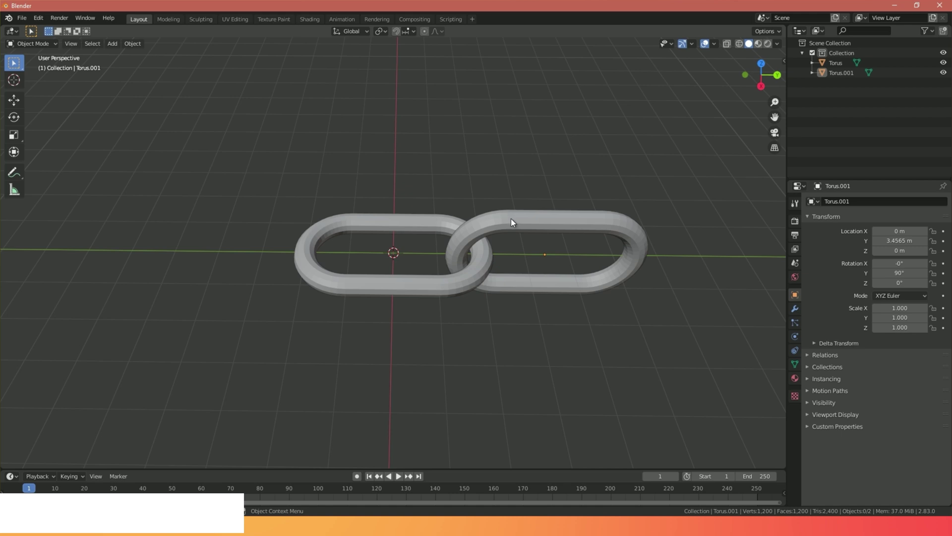
pyautogui.moveTo(244, 153); pyautogui.dragTo(700, 350)
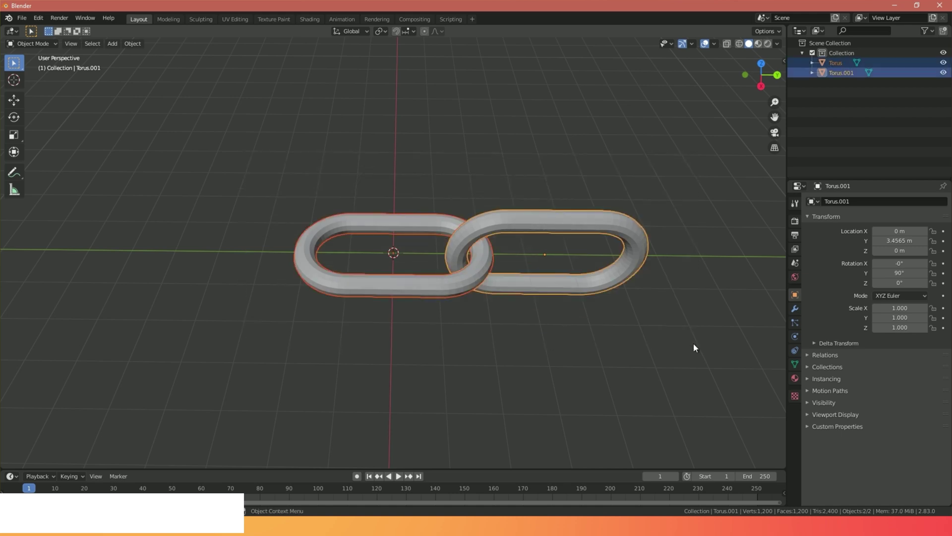
# Duplicate the two-link pair along Y and repeat three more times for ten links
pyautogui.hotkey('shift', 'd')
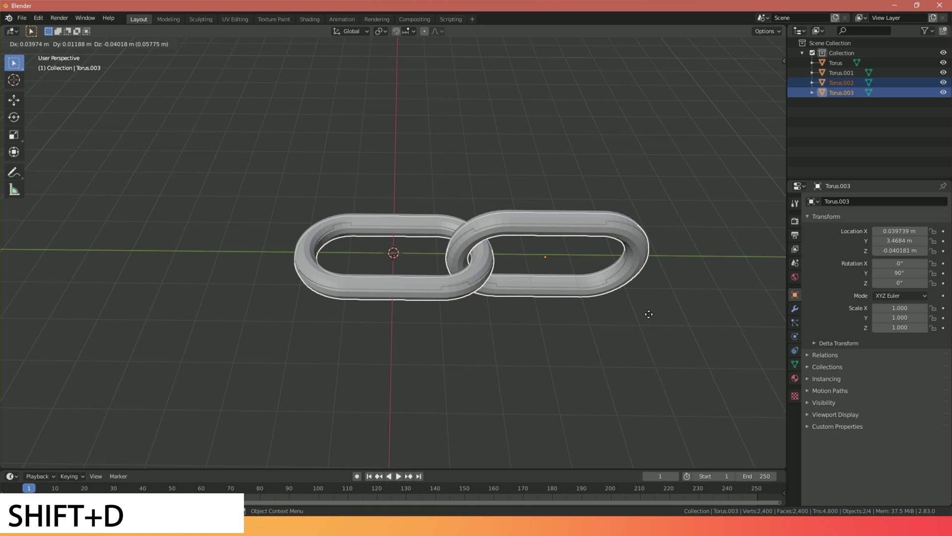
pyautogui.press('y')
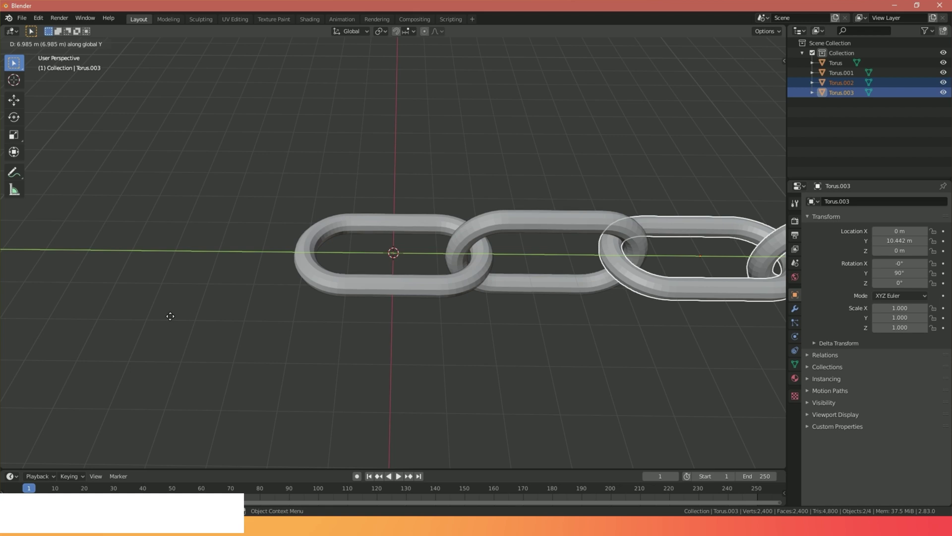
pyautogui.click(169, 315)
pyautogui.scroll(-2, 119, 278)
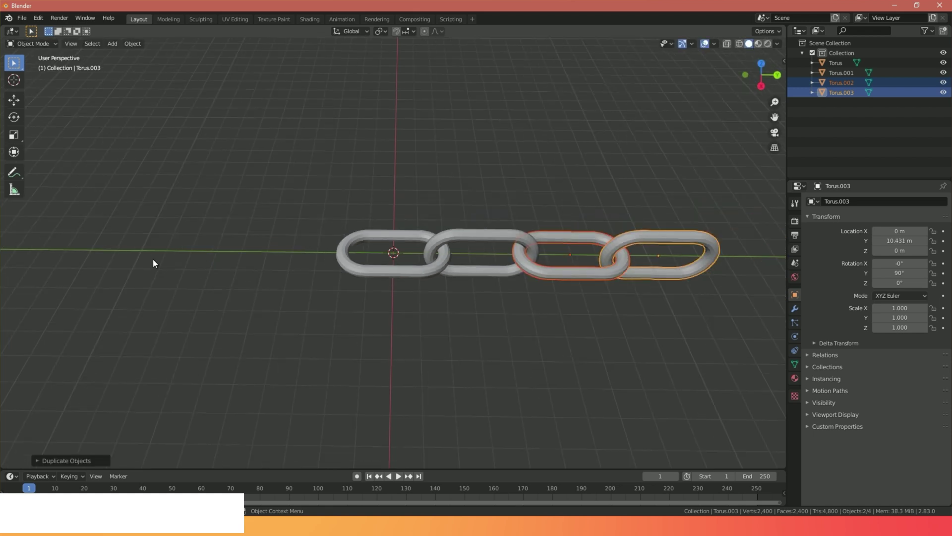
pyautogui.hotkey('shift', 'r')
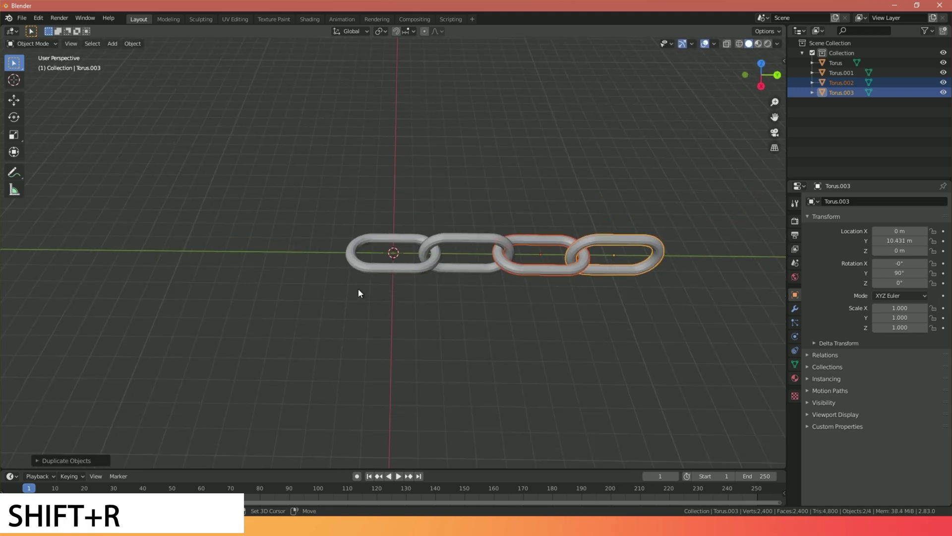
pyautogui.hotkey('shift', 'r')
pyautogui.scroll(-3, 484, 290)
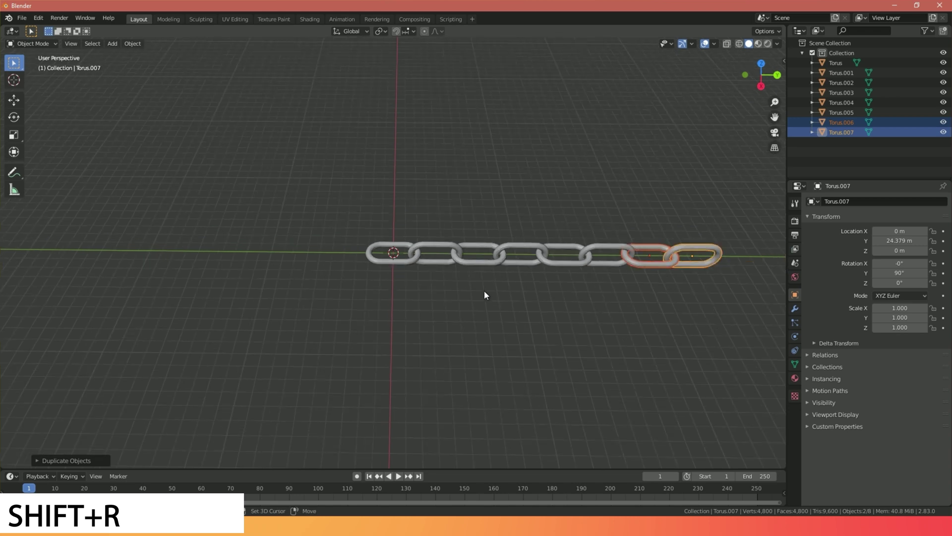
pyautogui.hotkey('shift', 'r')
pyautogui.scroll(-2, 482, 295)
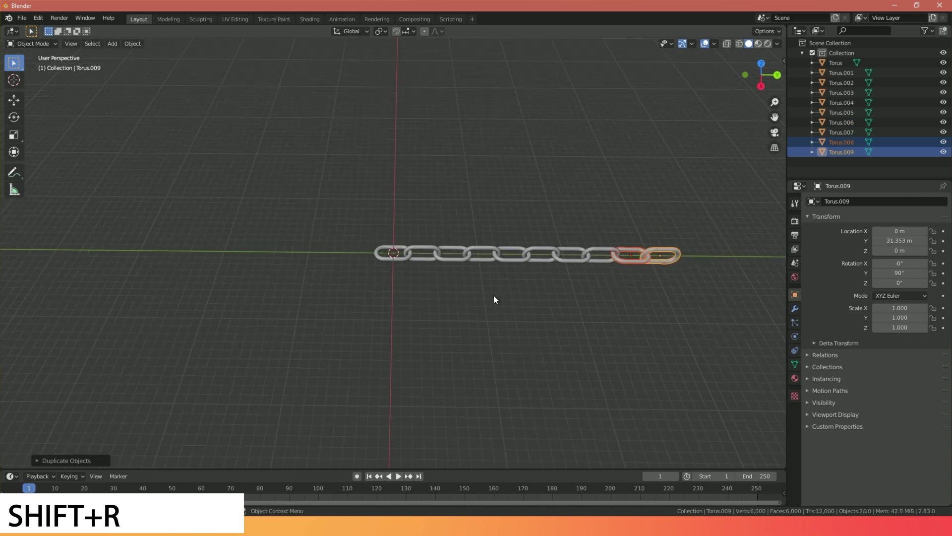
pyautogui.click(513, 294)
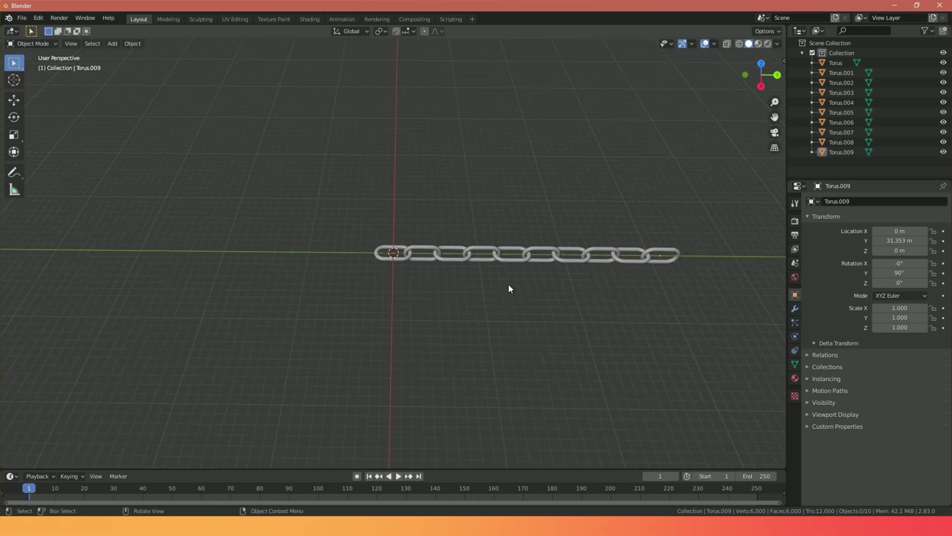
# Select all ten links and apply Origin to Geometry to each
pyautogui.moveTo(308, 186); pyautogui.dragTo(719, 299)
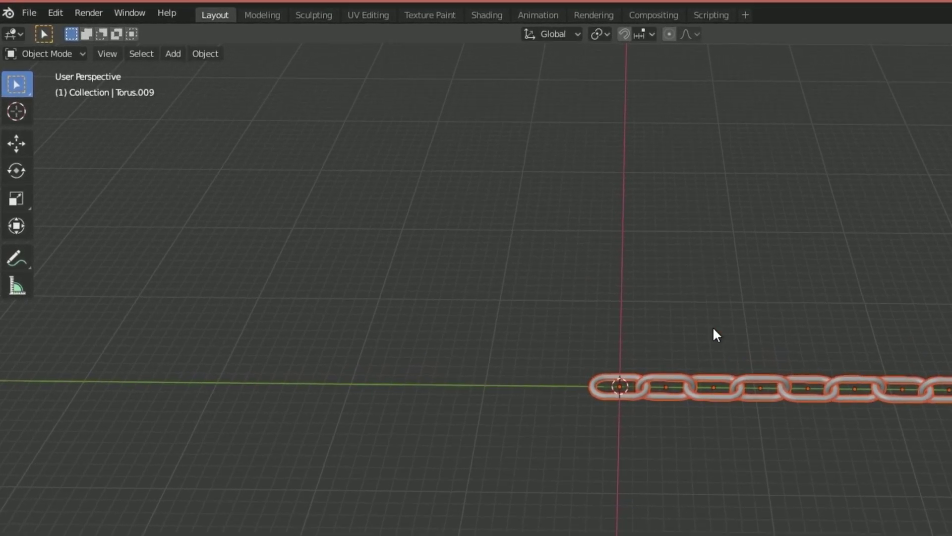
pyautogui.click(165, 56)
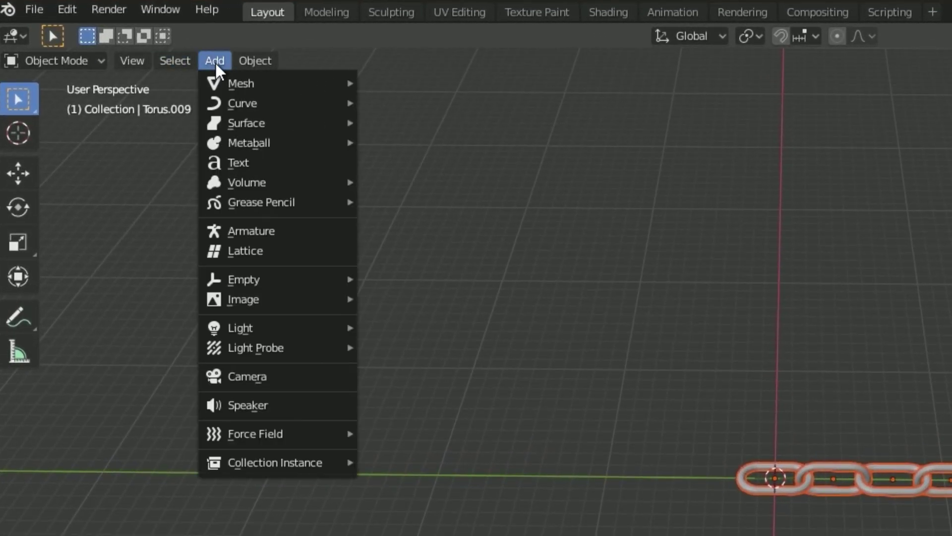
pyautogui.moveTo(215, 60)
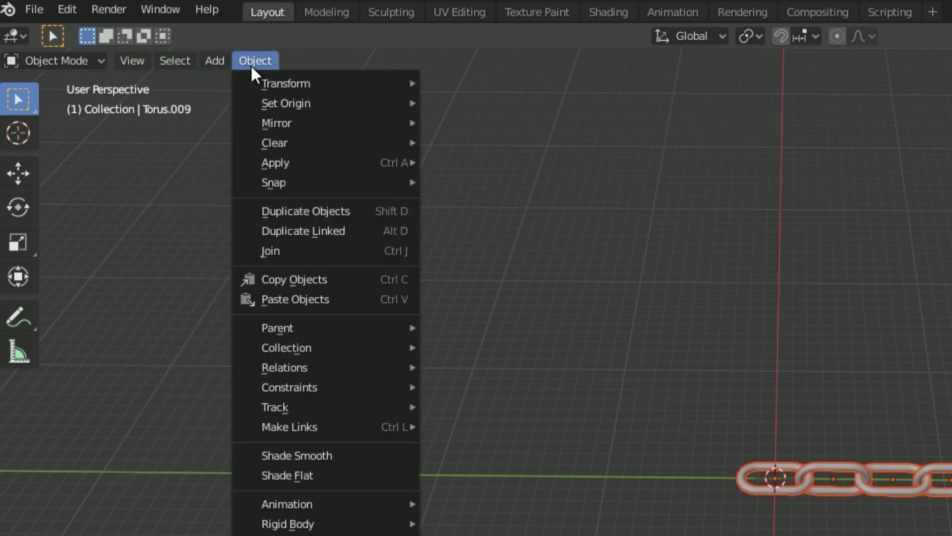
pyautogui.moveTo(267, 105)
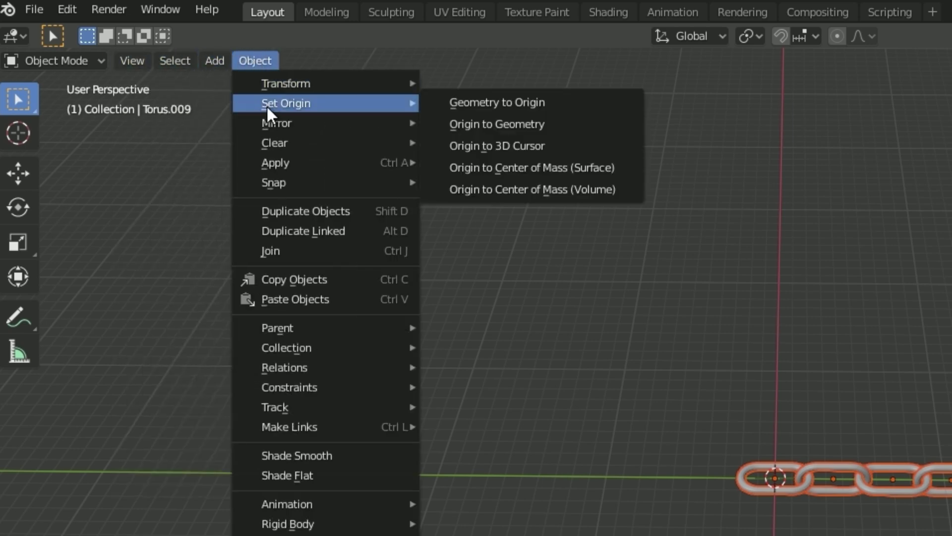
pyautogui.click(460, 125)
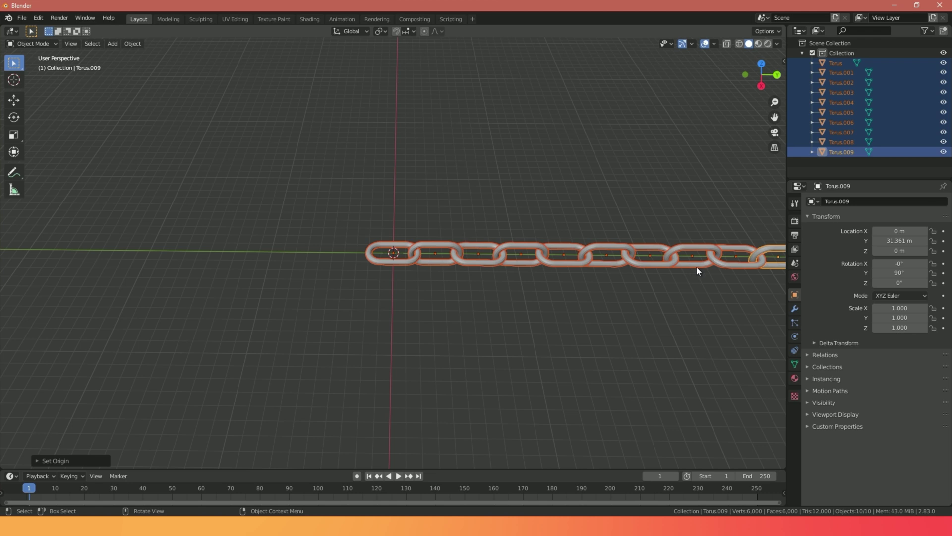
pyautogui.scroll(-2, 696, 268)
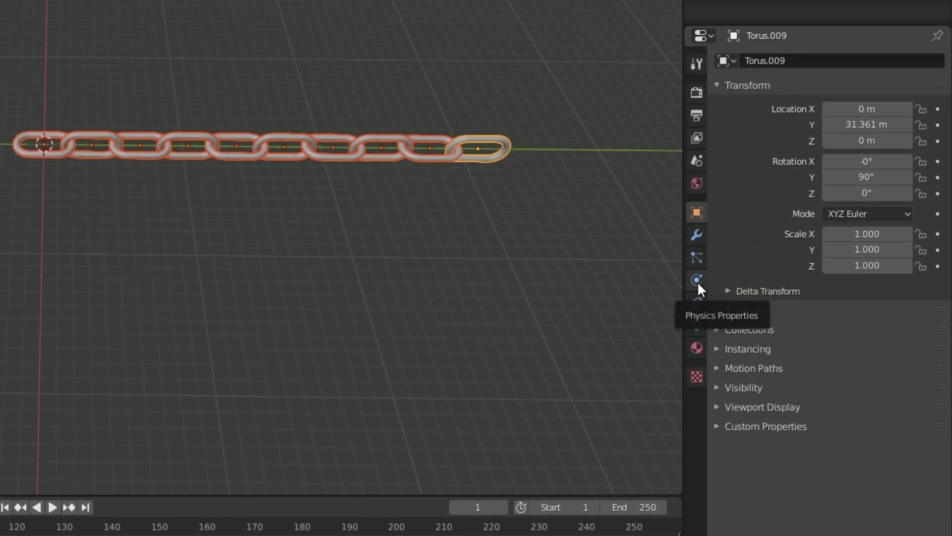
# Give the selected end link Torus.009 an Active rigid body with Mesh collision shape
pyautogui.click(696, 283)
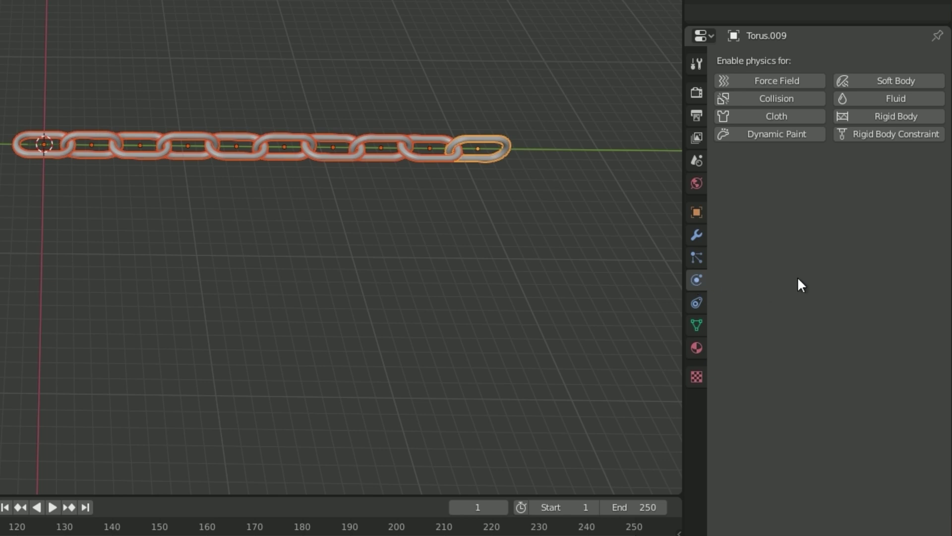
pyautogui.click(861, 115)
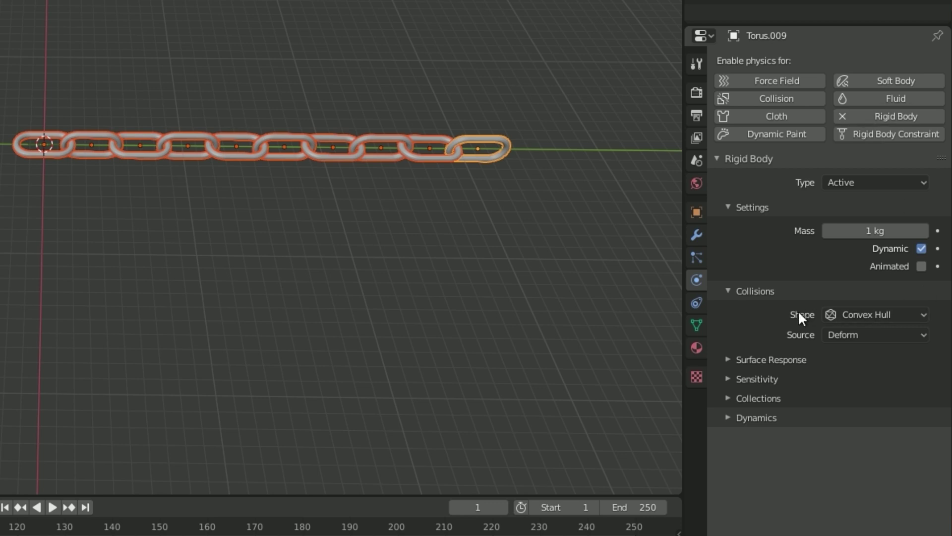
pyautogui.click(871, 313)
pyautogui.click(862, 441)
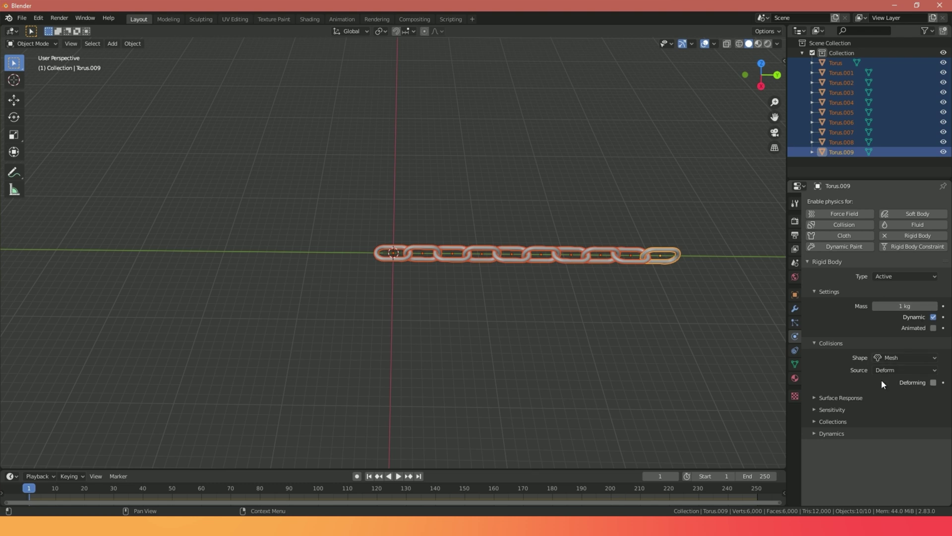
# Apply Object > Rigid Body > Copy from Active to give all links Torus.009's rigid body settings
pyautogui.click(132, 45)
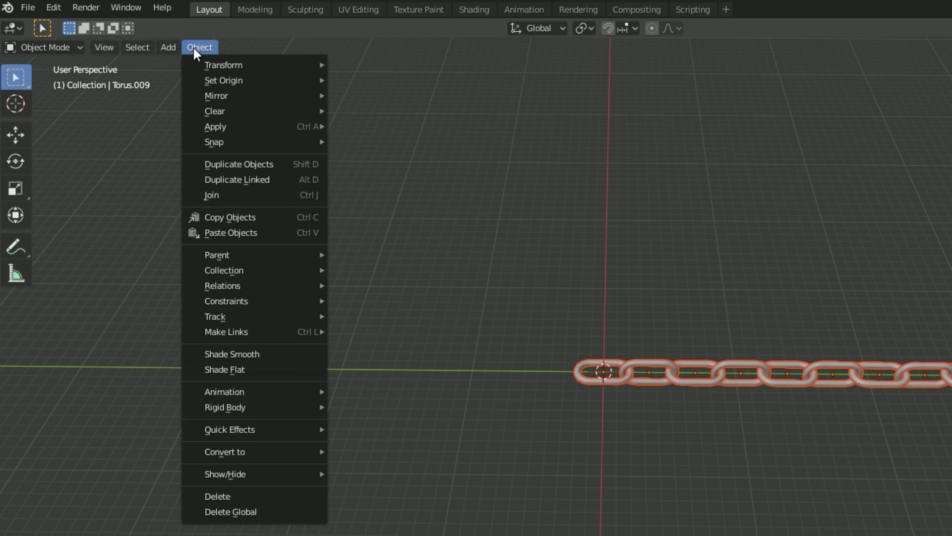
pyautogui.moveTo(251, 411)
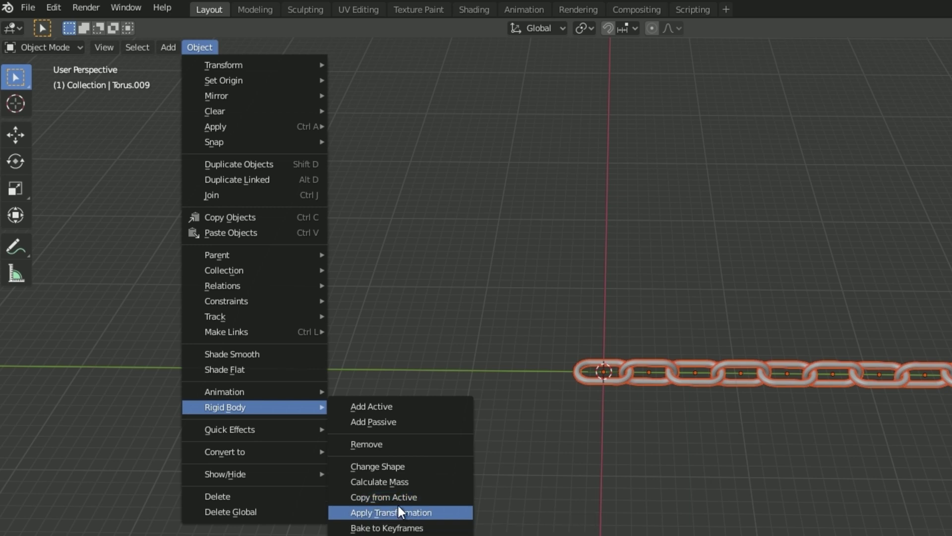
pyautogui.click(373, 496)
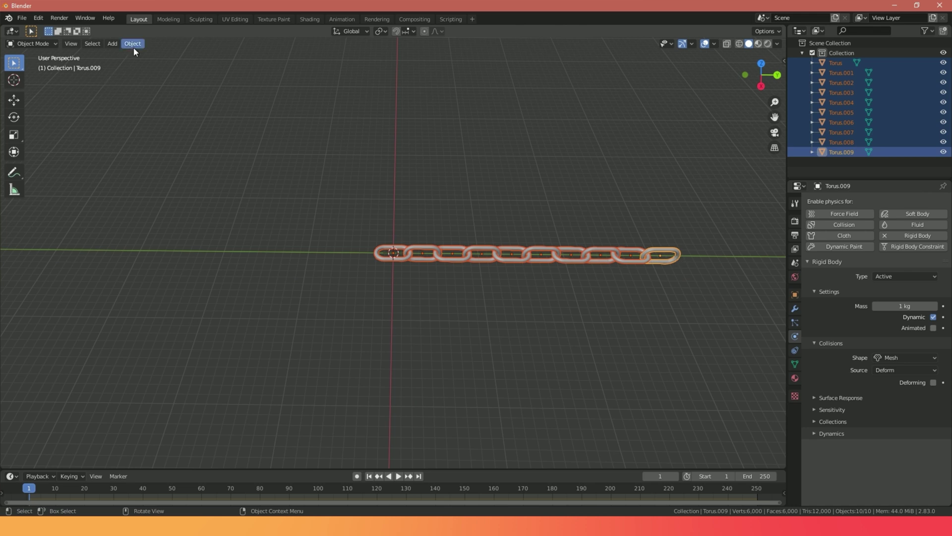
pyautogui.click(133, 44)
pyautogui.moveTo(168, 274)
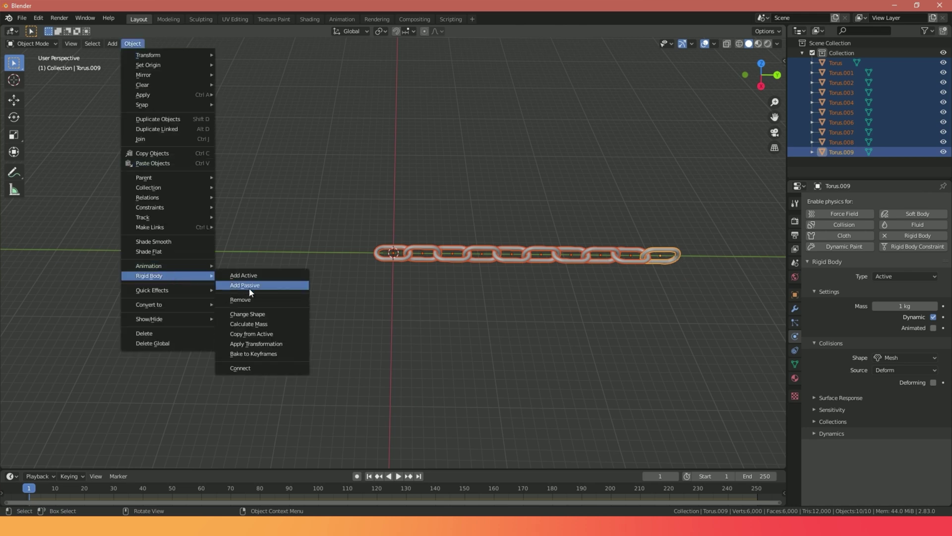
pyautogui.click(257, 339)
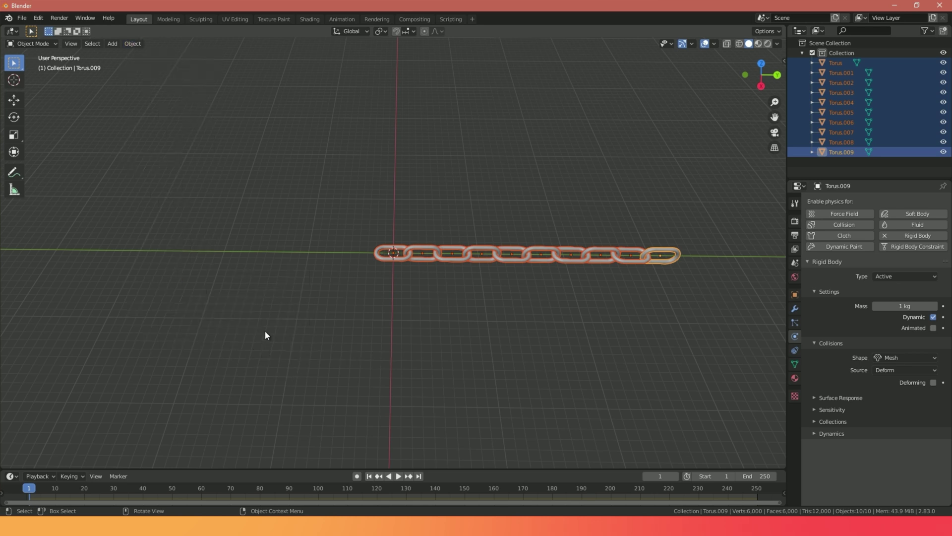
# Inspect Torus.008 and Torus.007 to confirm their rigid bodies, then deselect all links
pyautogui.click(631, 263)
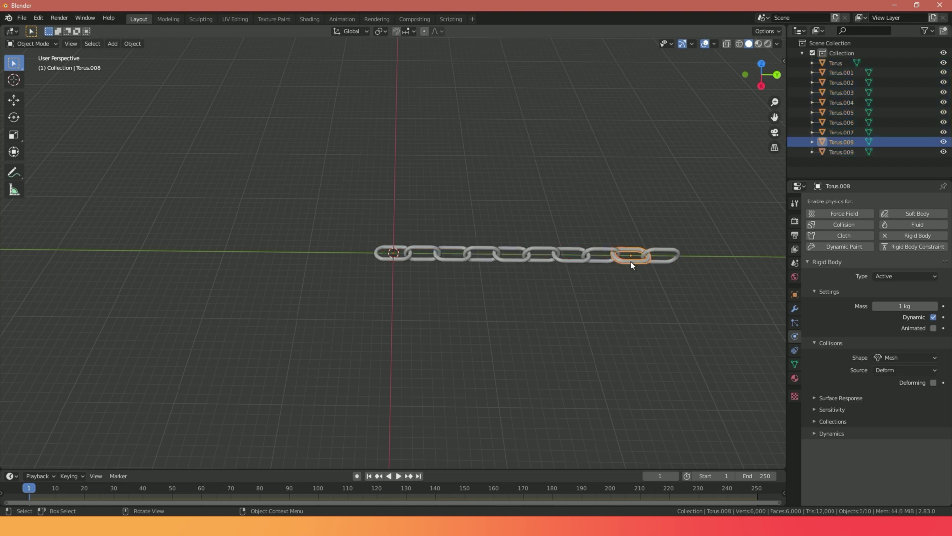
pyautogui.click(598, 262)
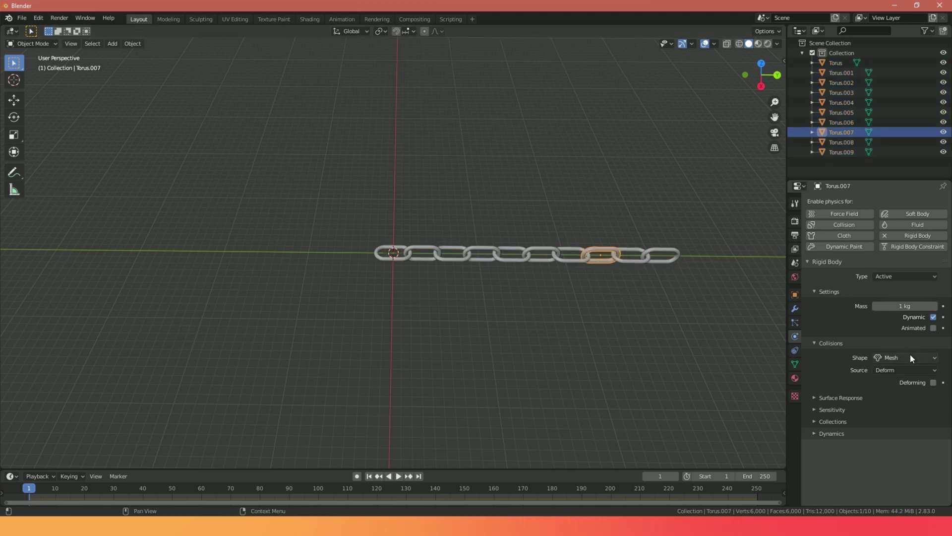
pyautogui.click(626, 321)
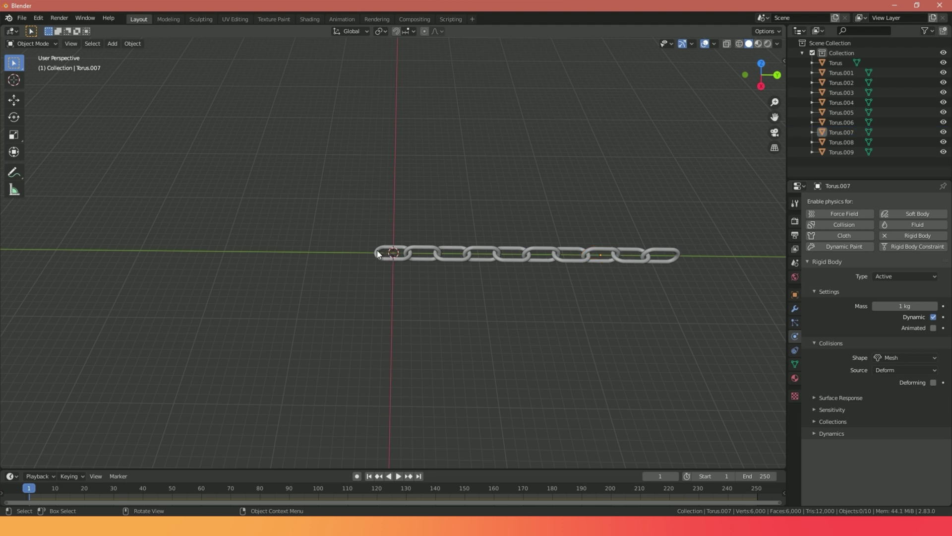
# Select the first chain link, Torus, so its Dynamic rigid-body option can be switched off
pyautogui.click(375, 252)
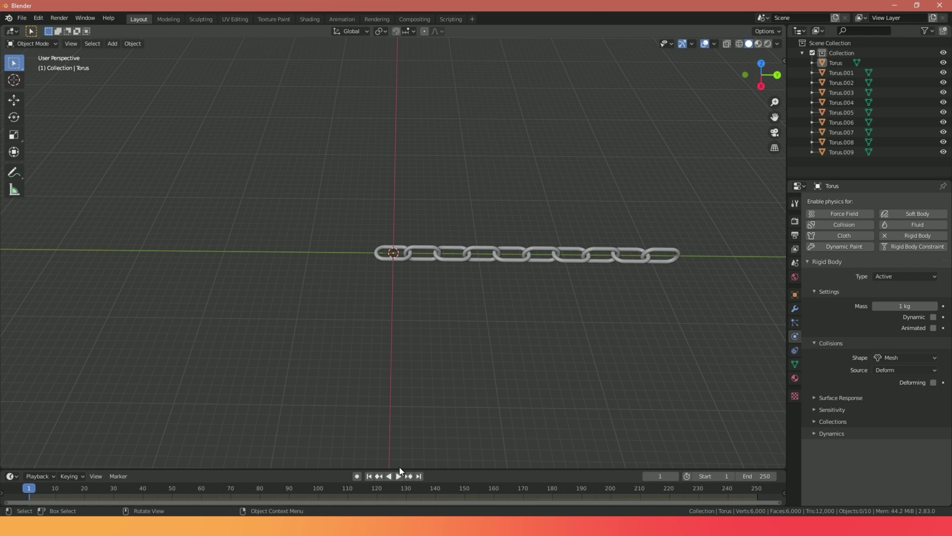
# Play the simulation to watch the chain swing from Torus, rewind to frame 1, then select Torus.009
pyautogui.click(398, 475)
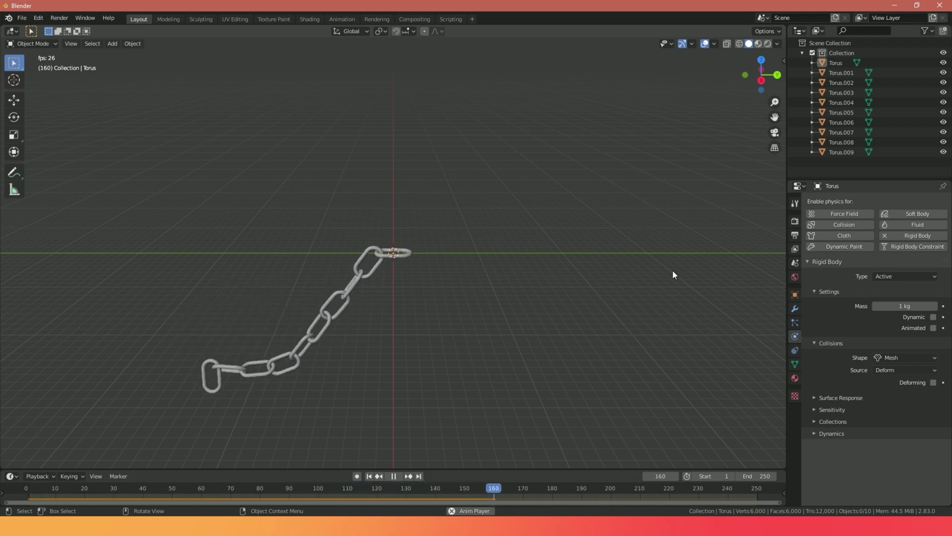
pyautogui.click(406, 254)
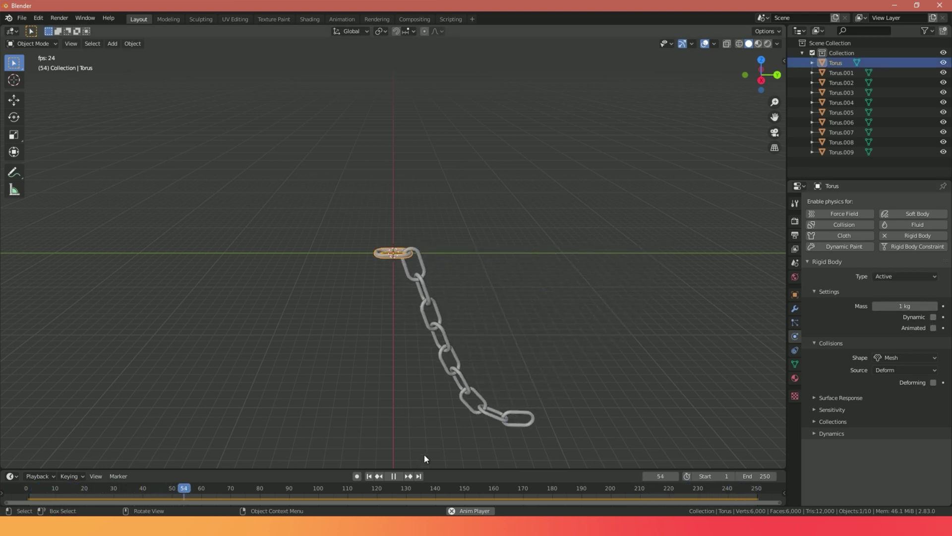
pyautogui.press('space')
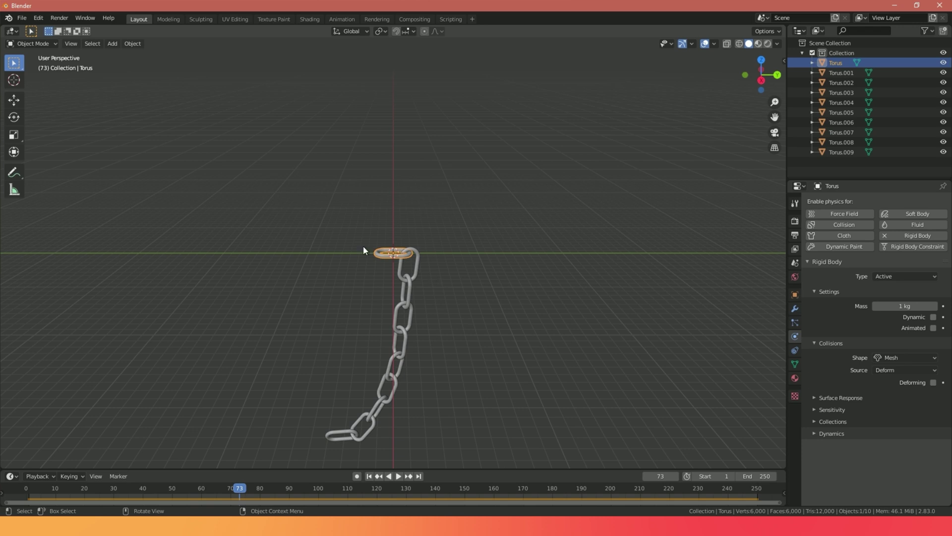
pyautogui.click(369, 476)
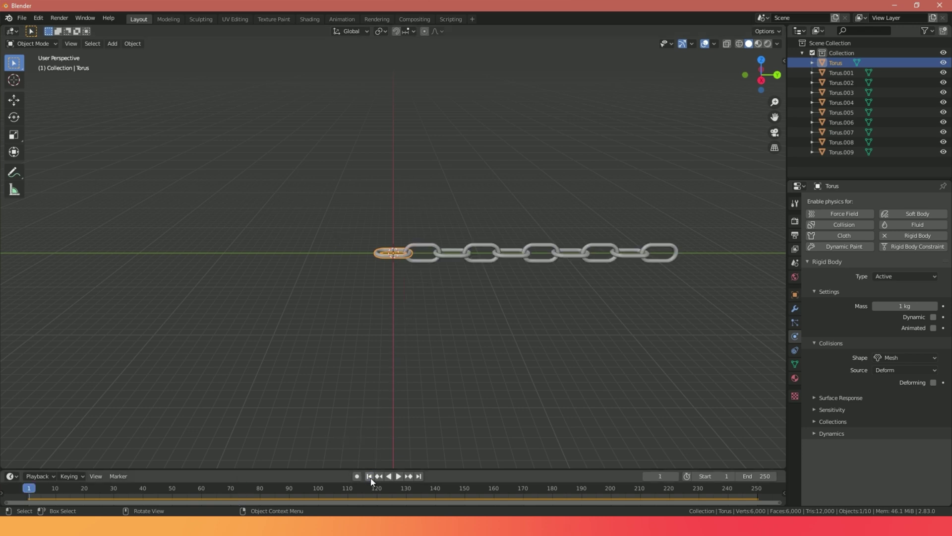
pyautogui.click(528, 238)
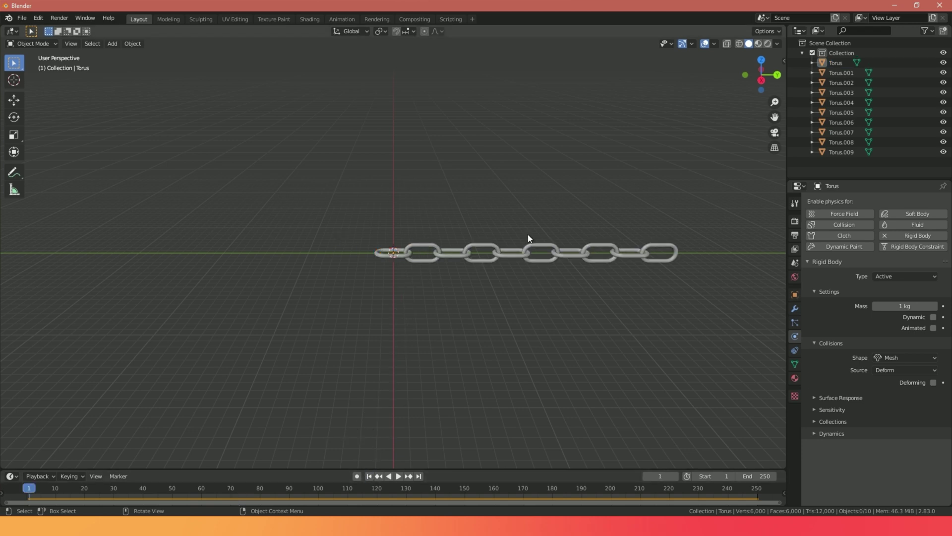
pyautogui.click(662, 245)
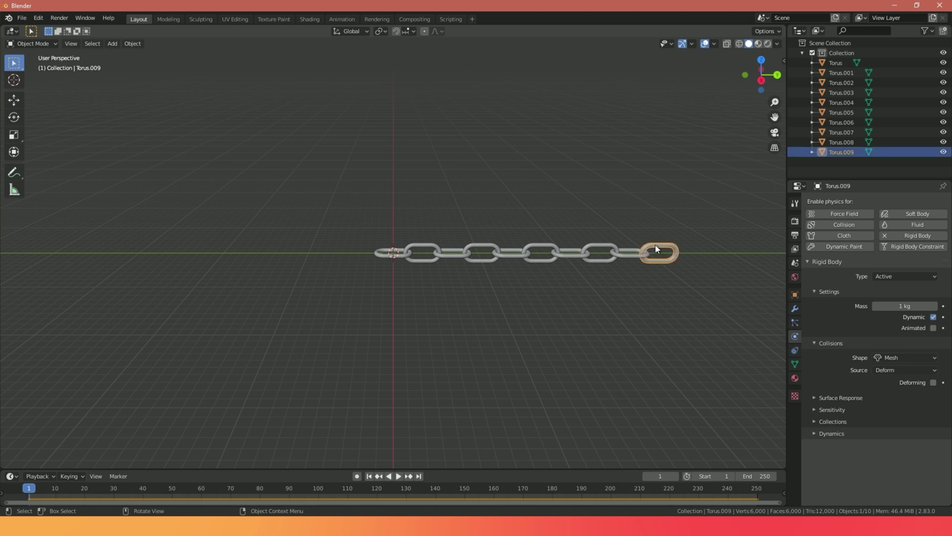
# Create Material.001 on Torus.009 with a black base colour and Metallic 0.717
pyautogui.click(796, 378)
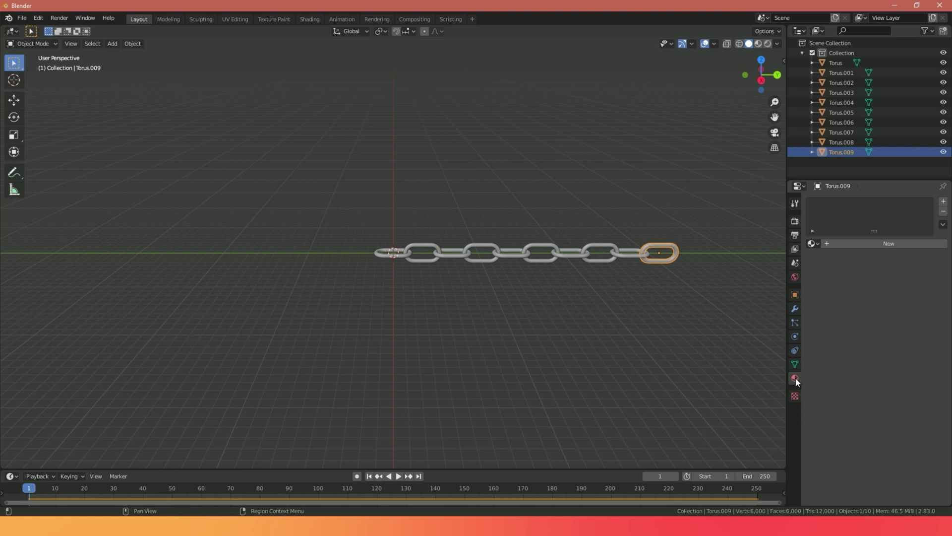
pyautogui.click(861, 245)
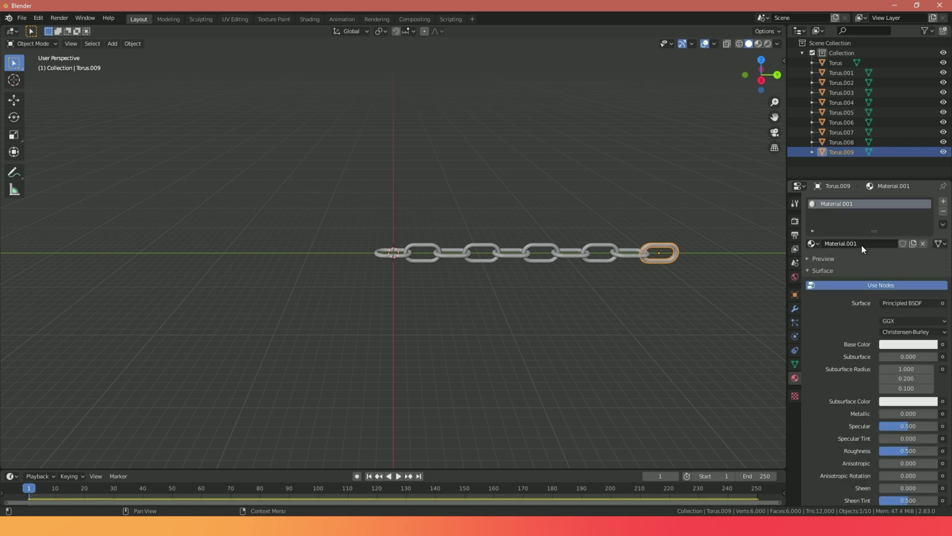
pyautogui.click(905, 343)
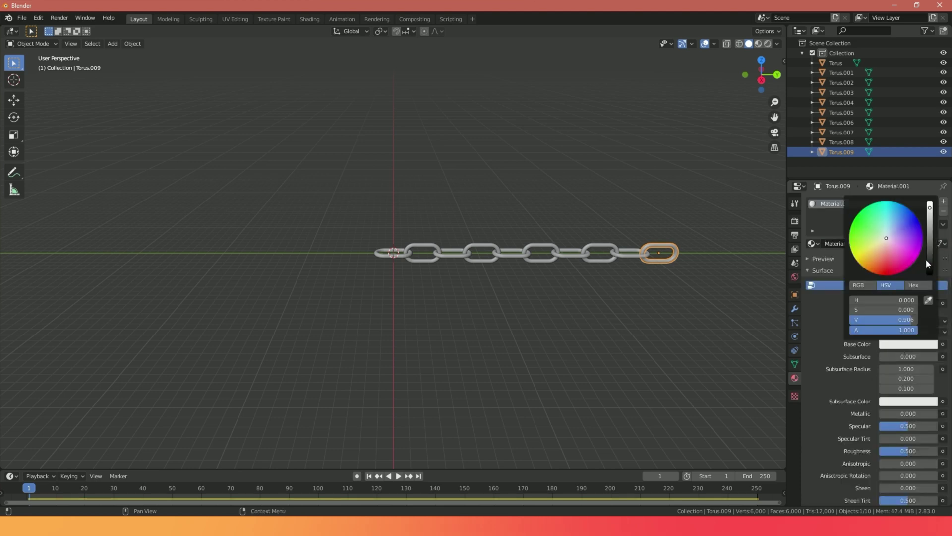
pyautogui.moveTo(926, 259); pyautogui.dragTo(927, 274)
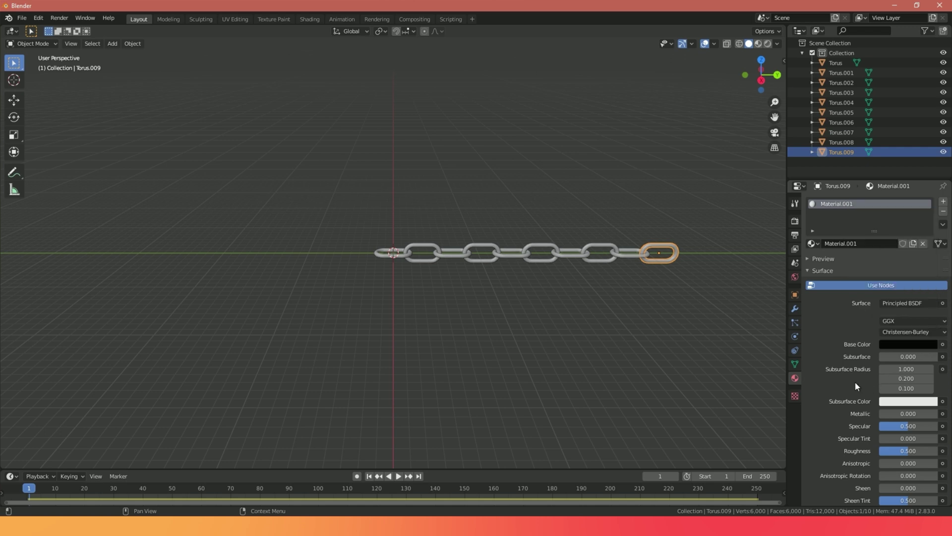
pyautogui.moveTo(895, 413); pyautogui.dragTo(922, 413)
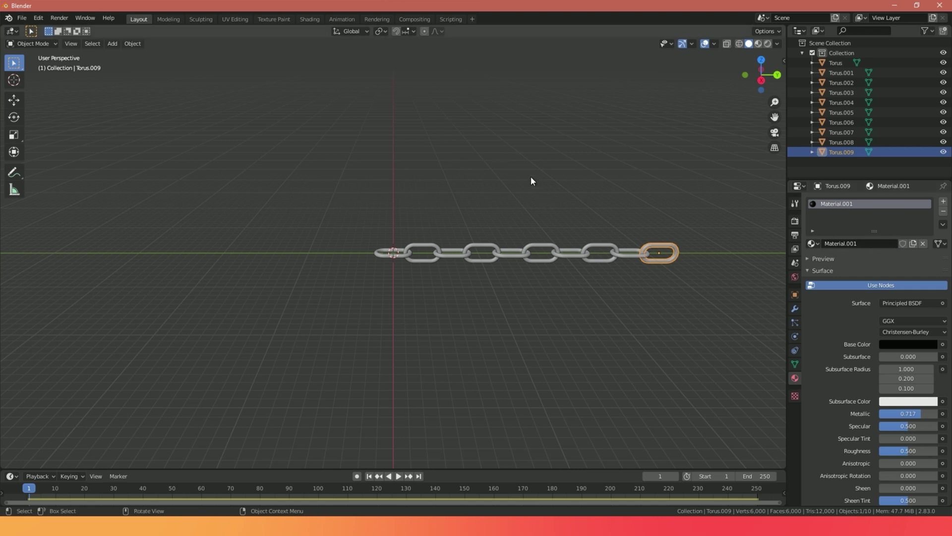
# Switch the viewport to Material Preview shading and reselect the end link Torus.009
pyautogui.press('z')
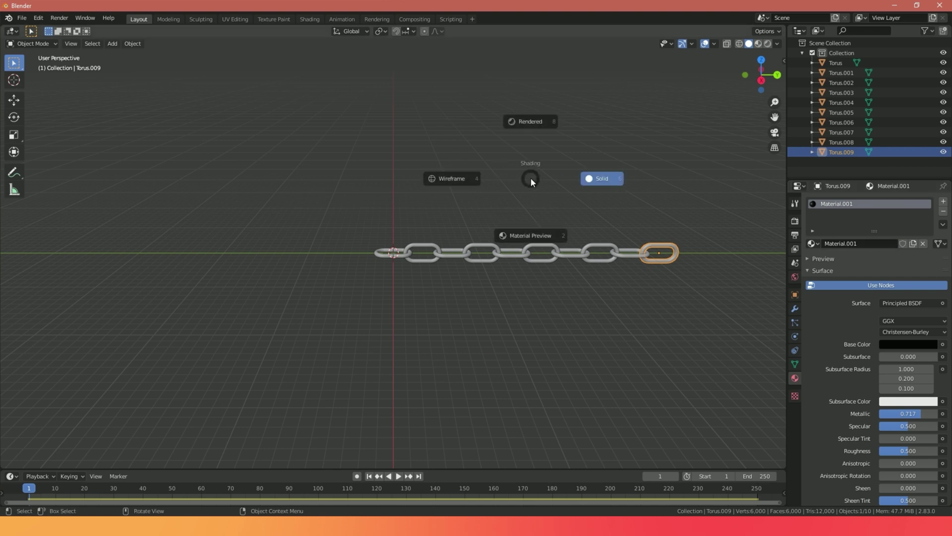
pyautogui.click(529, 237)
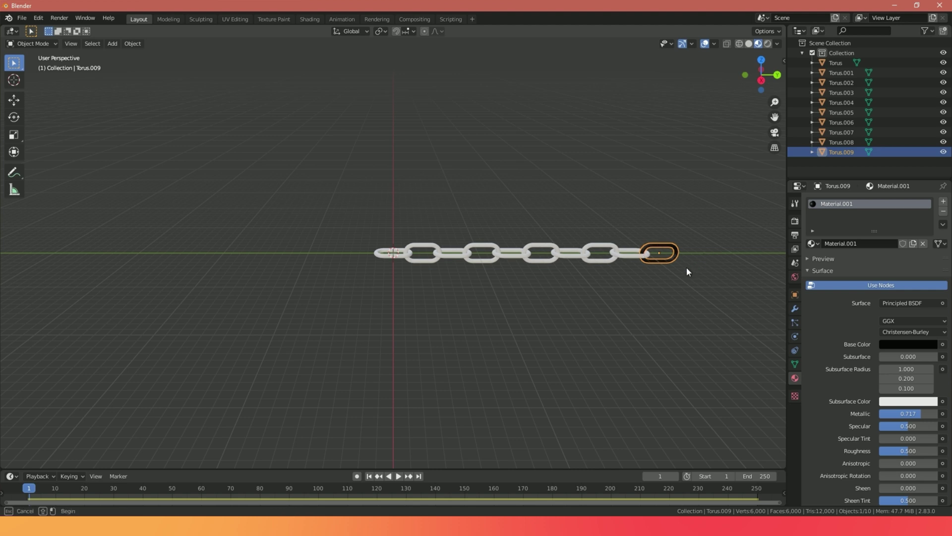
pyautogui.scroll(2, 687, 268)
pyautogui.scroll(-2, 688, 273)
pyautogui.moveTo(689, 273); pyautogui.dragTo(684, 275, button='middle')
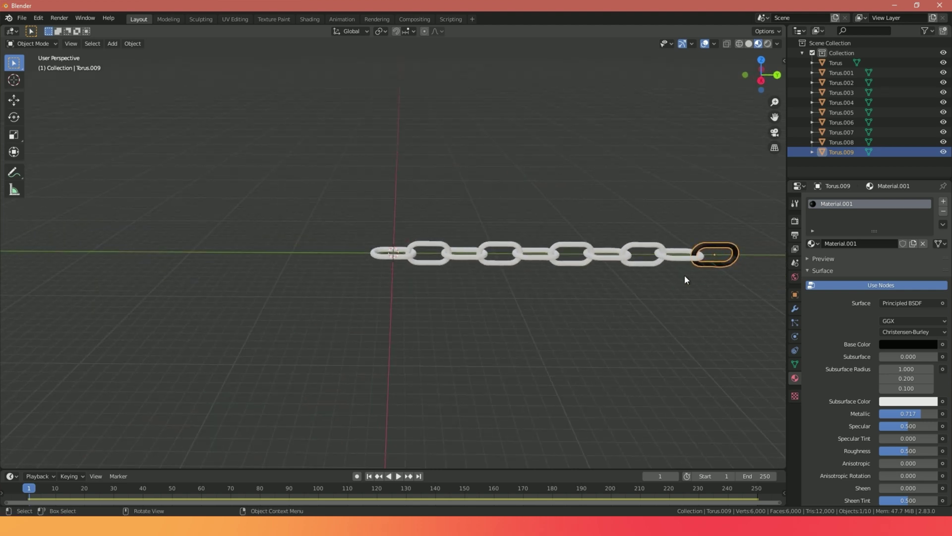
pyautogui.click(727, 278)
pyautogui.click(723, 254)
# Assign Material.001 to links Torus.008, Torus.007 and Torus.006
pyautogui.click(680, 256)
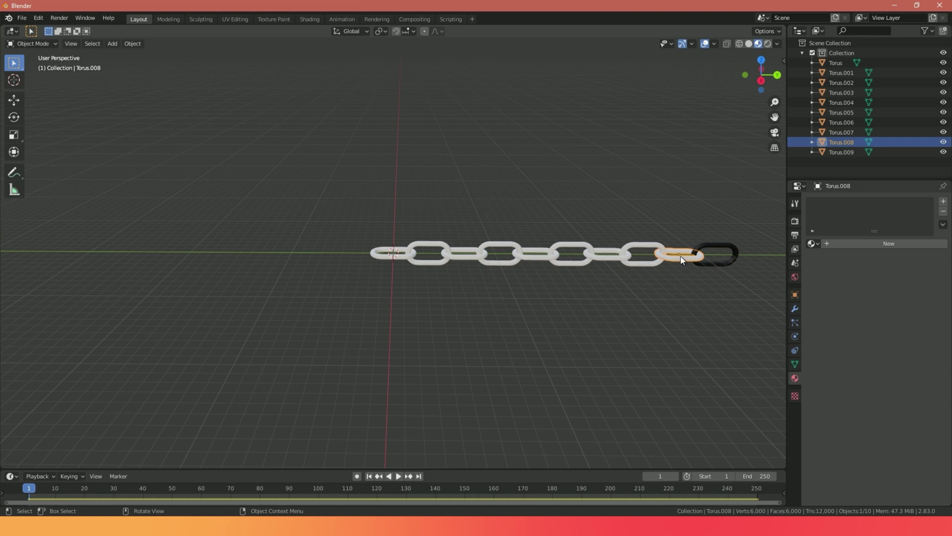
pyautogui.click(812, 243)
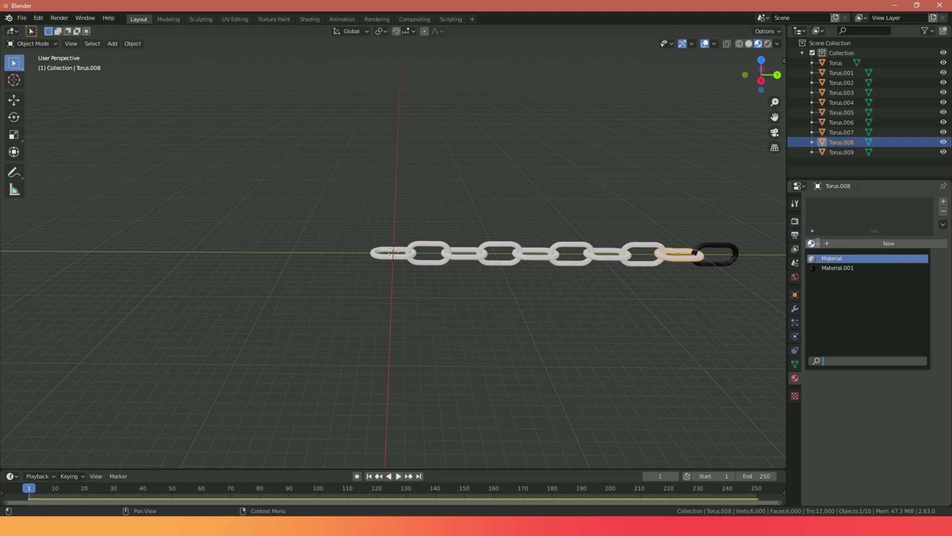
pyautogui.click(836, 270)
pyautogui.click(665, 259)
pyautogui.click(812, 243)
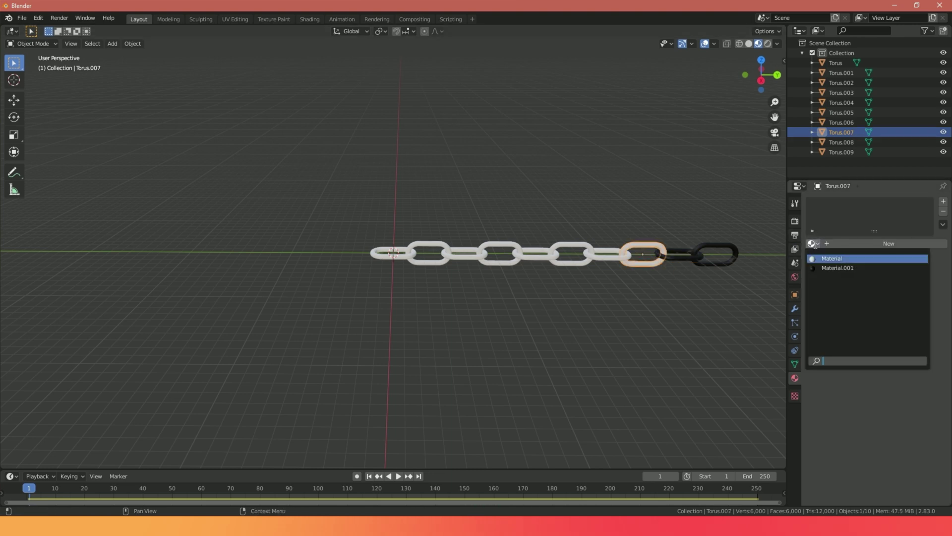
pyautogui.click(836, 270)
pyautogui.click(608, 262)
pyautogui.moveTo(603, 273); pyautogui.dragTo(353, 249)
pyautogui.click(812, 243)
pyautogui.click(836, 270)
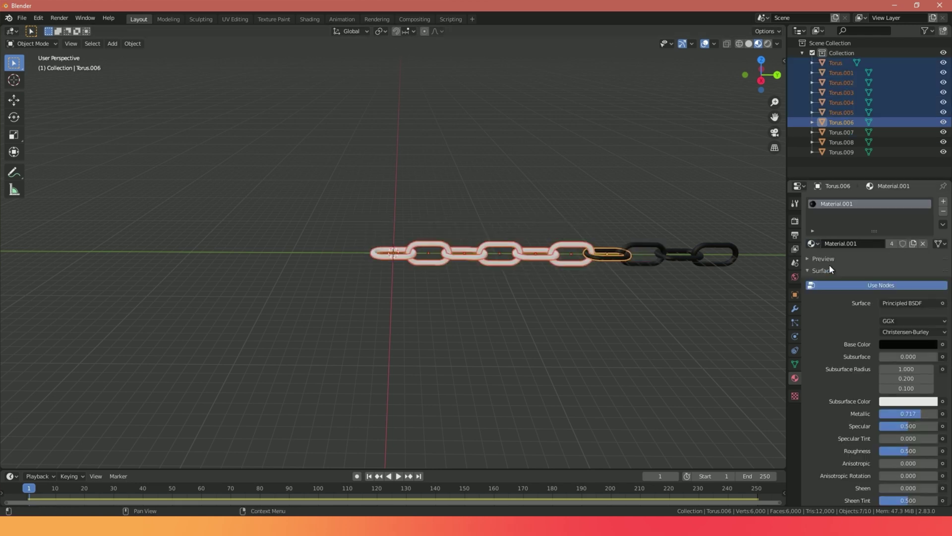
# Assign Material.001 to links Torus.005, Torus.004 and Torus.003
pyautogui.click(556, 293)
pyautogui.click(568, 260)
pyautogui.click(811, 243)
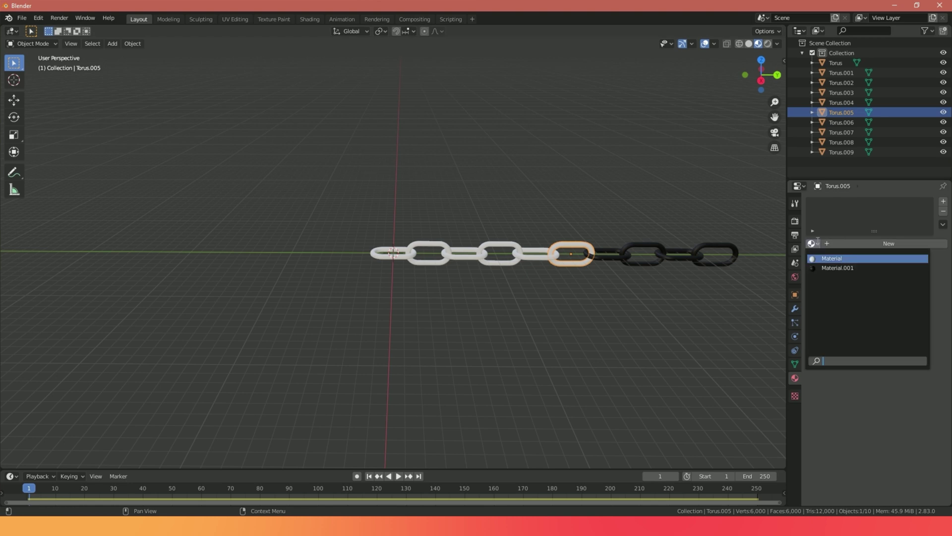
pyautogui.click(846, 266)
pyautogui.click(548, 257)
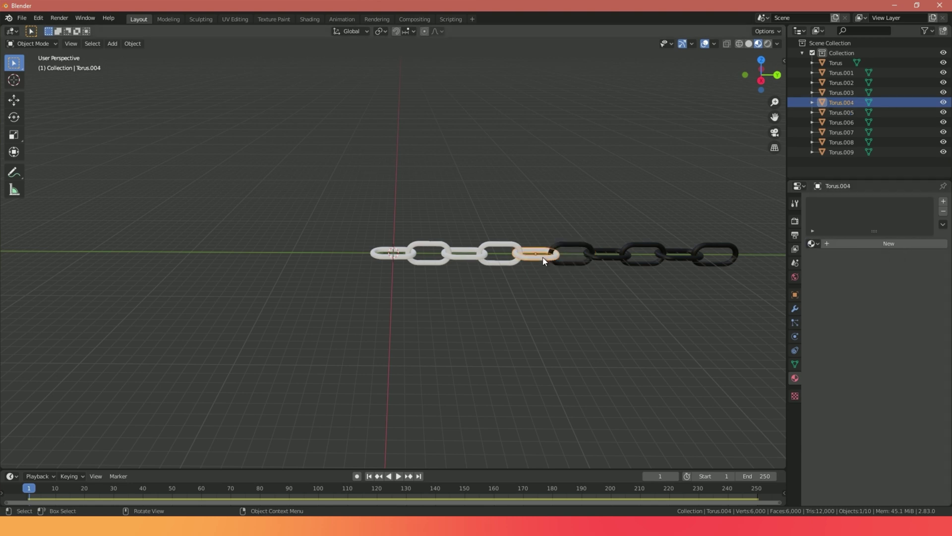
pyautogui.click(816, 243)
pyautogui.click(839, 267)
pyautogui.click(505, 256)
pyautogui.click(815, 245)
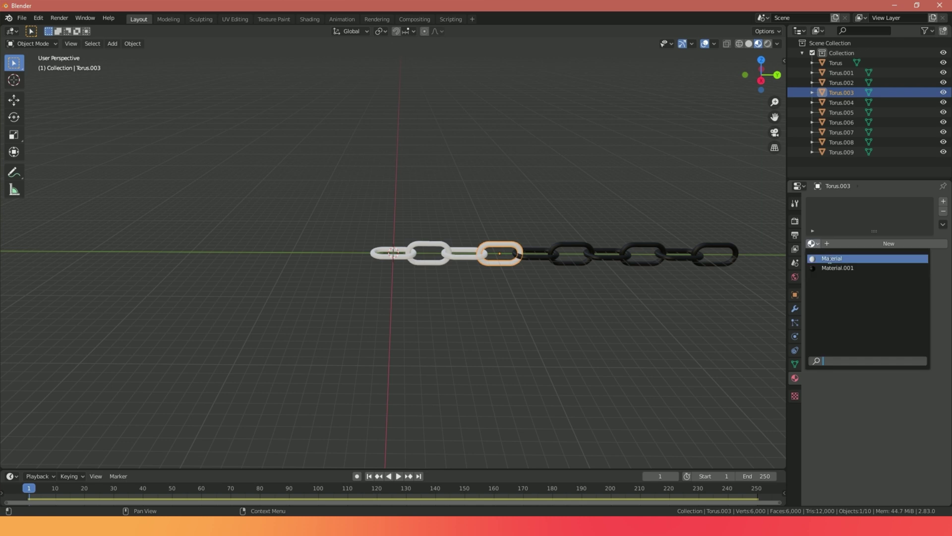
pyautogui.click(838, 268)
# Assign Material.001 to Torus.002, Torus.001 and the anchor Torus, then deselect everything
pyautogui.click(460, 254)
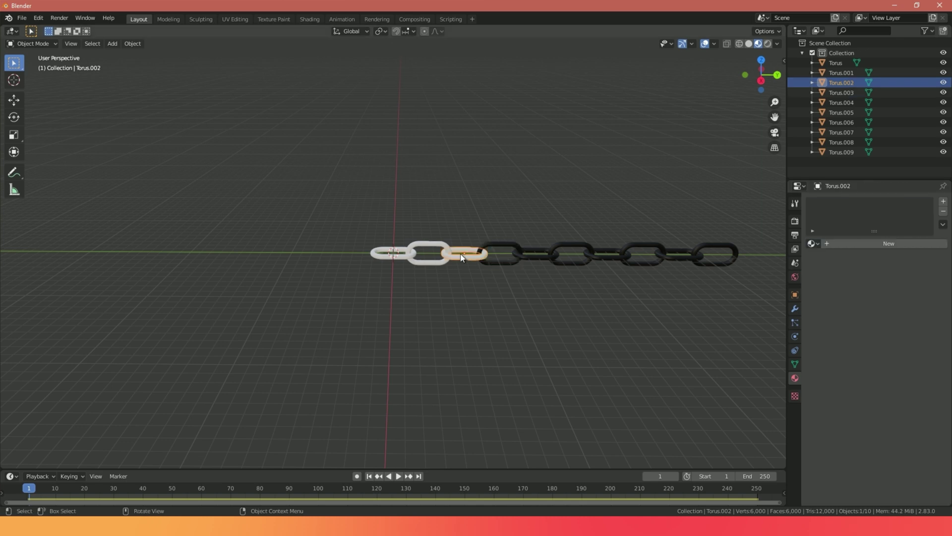
pyautogui.click(817, 247)
pyautogui.click(838, 267)
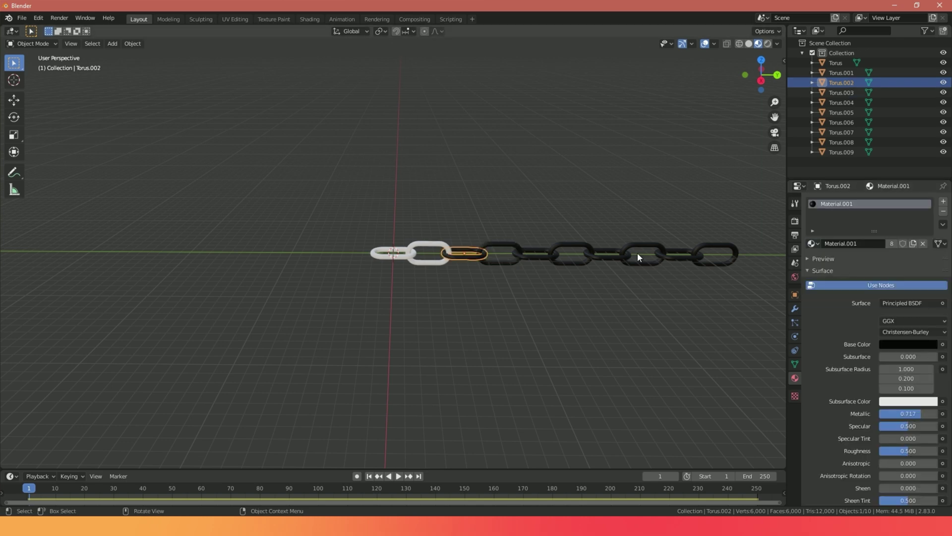
pyautogui.click(435, 258)
pyautogui.click(816, 245)
pyautogui.click(838, 268)
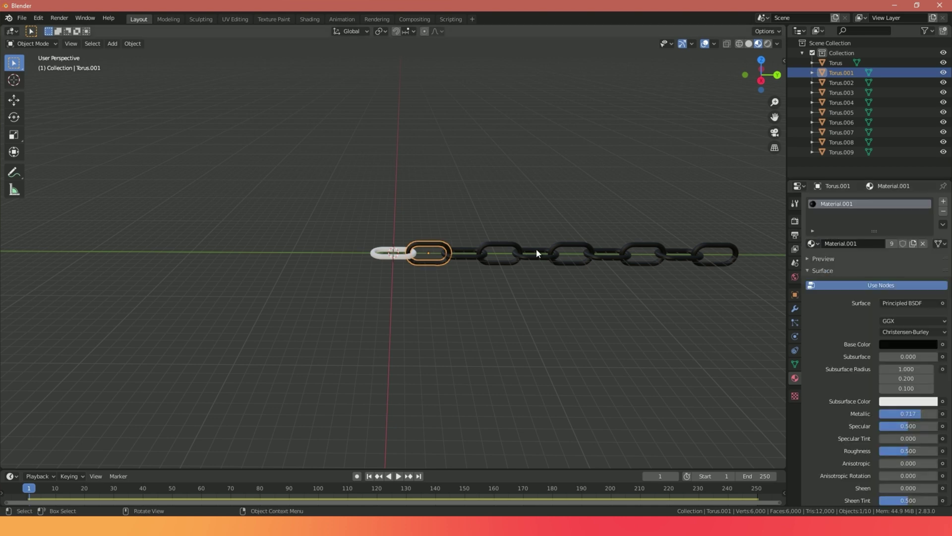
pyautogui.click(392, 253)
pyautogui.click(815, 245)
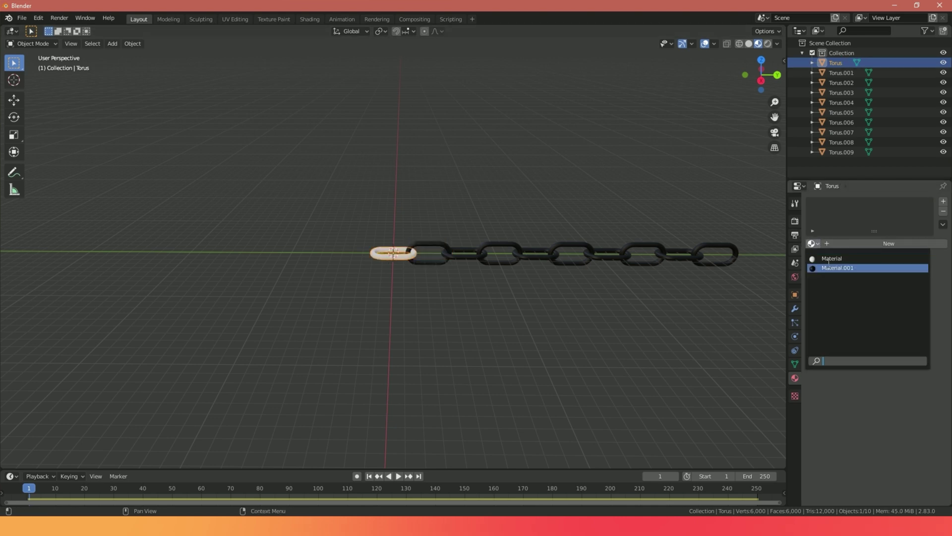
pyautogui.click(838, 268)
pyautogui.click(627, 279)
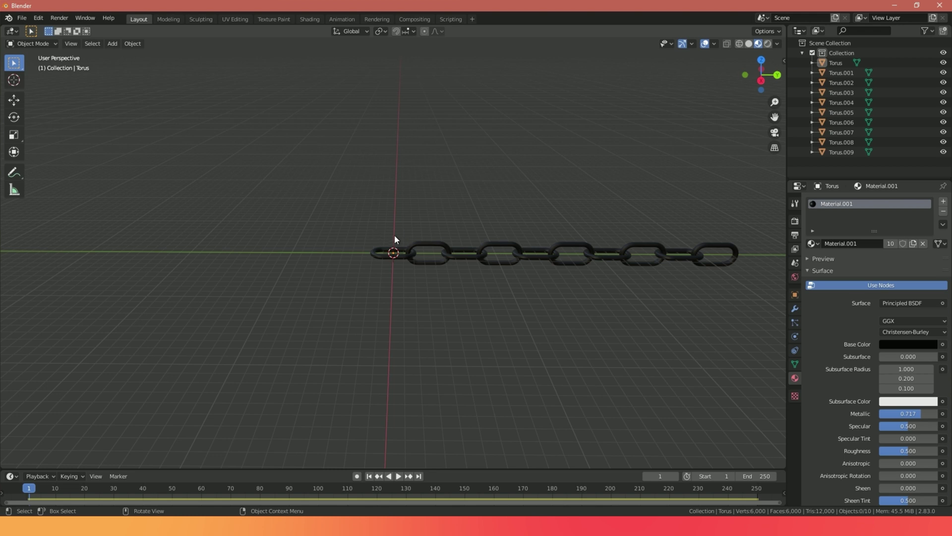
# Lower Material.001's Roughness to 0.117 via Torus.009, then play the chain animation
pyautogui.click(728, 262)
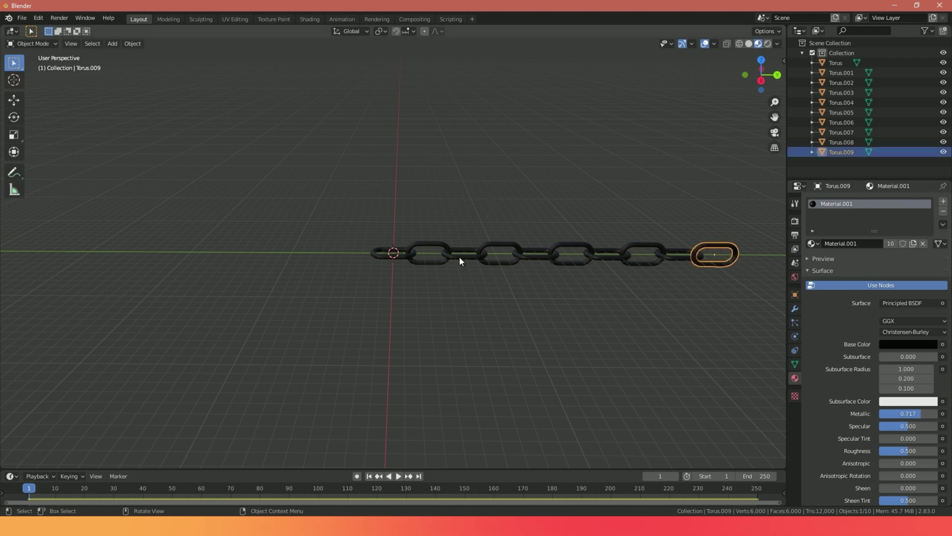
pyautogui.moveTo(897, 450); pyautogui.dragTo(875, 451)
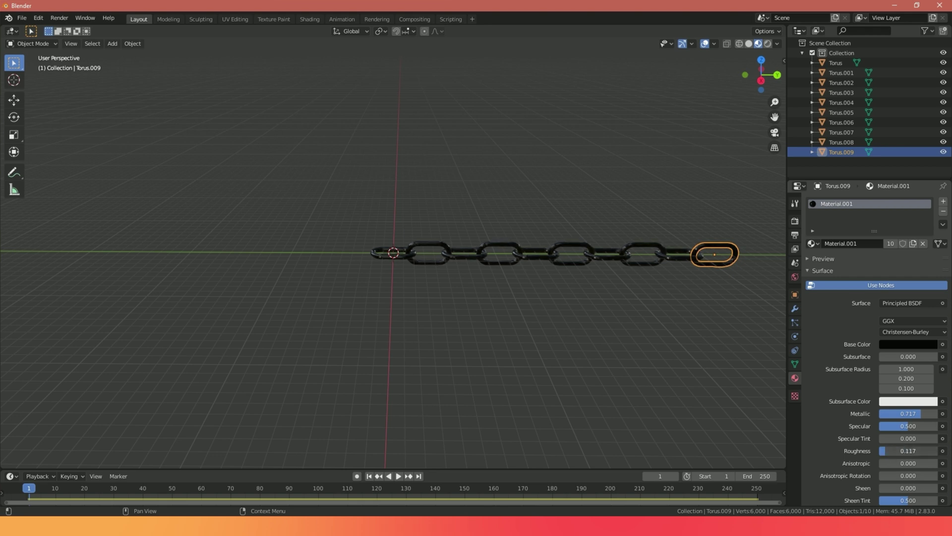
pyautogui.click(676, 341)
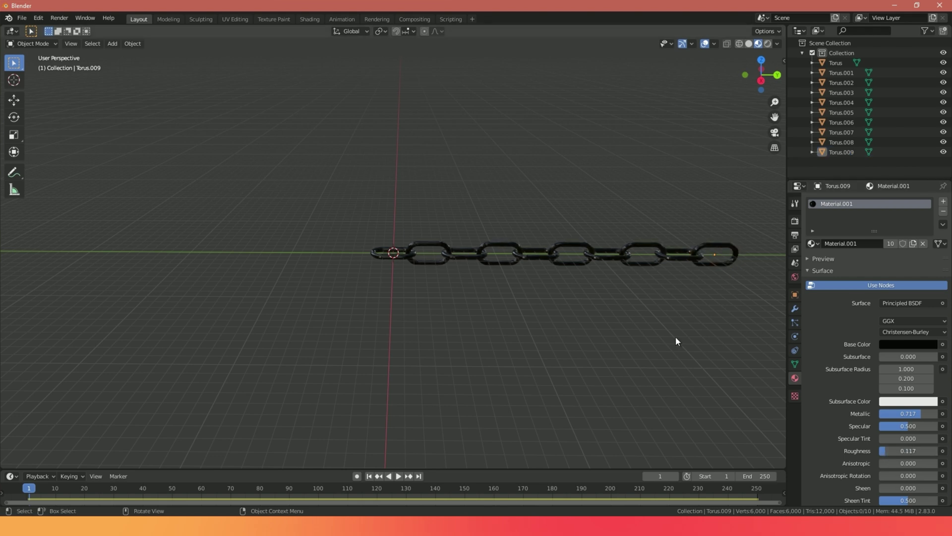
pyautogui.click(398, 476)
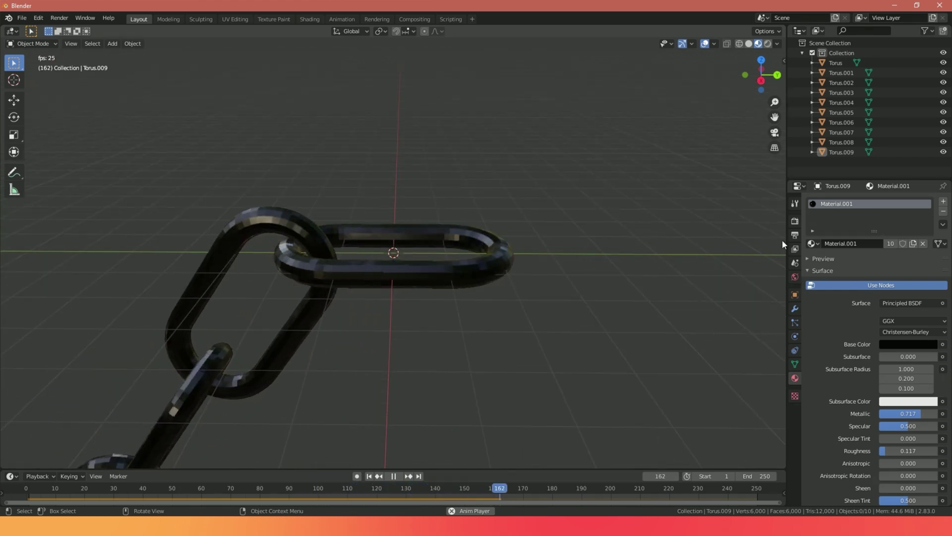
pyautogui.click(795, 310)
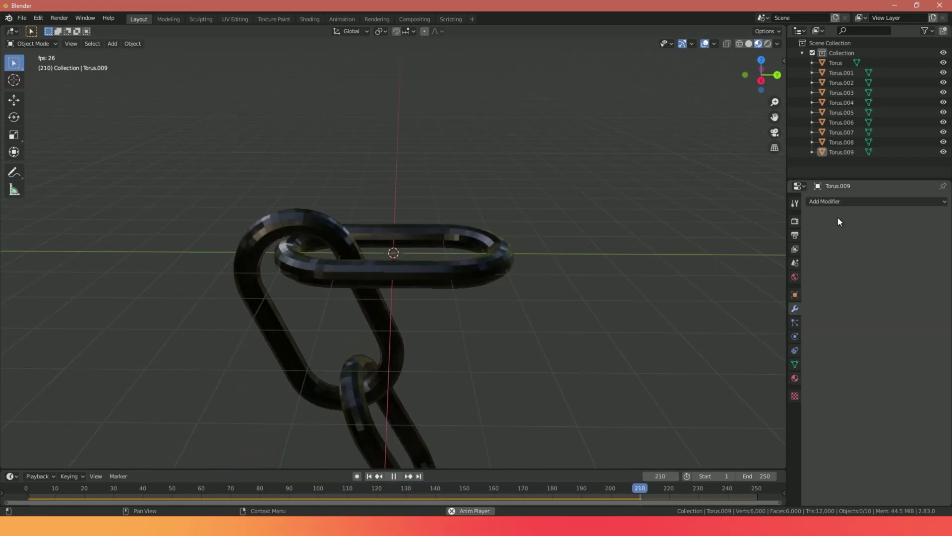
pyautogui.click(826, 201)
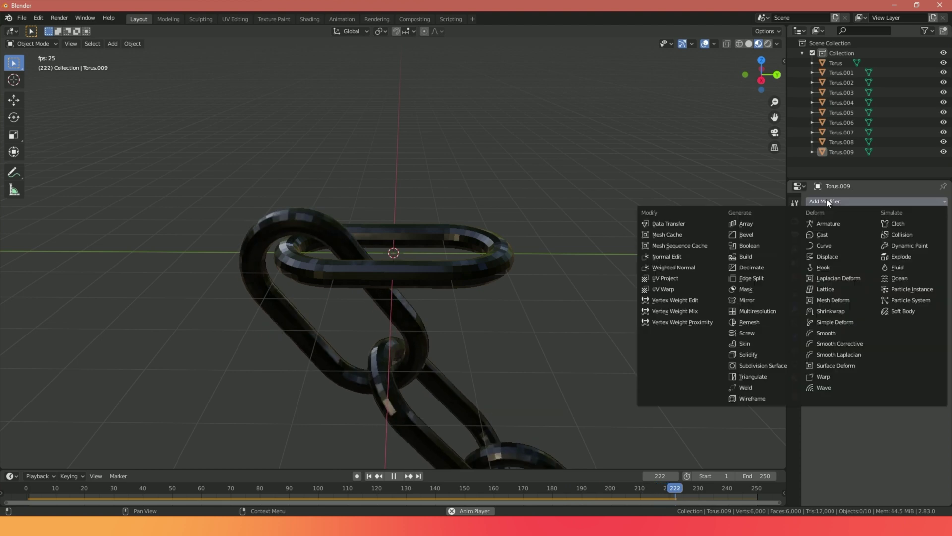
pyautogui.click(844, 331)
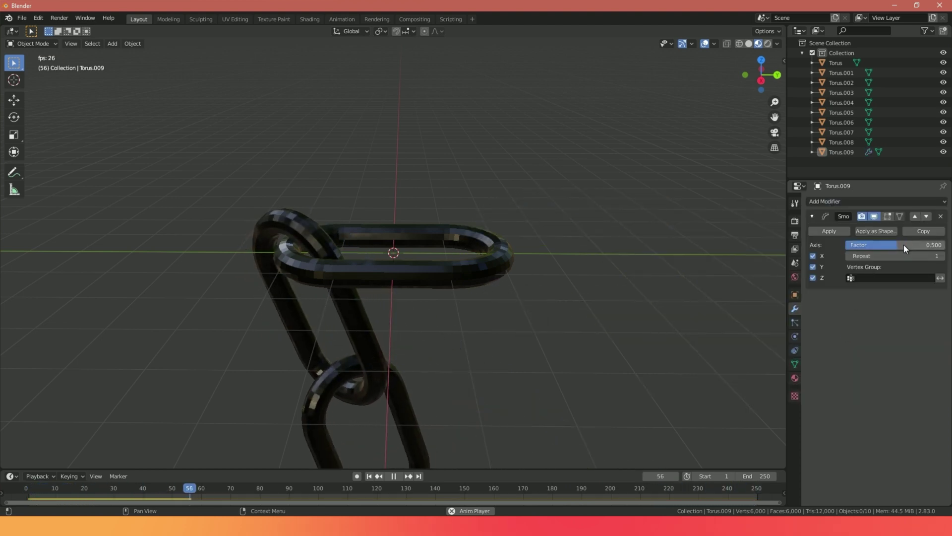
pyautogui.moveTo(904, 245); pyautogui.dragTo(942, 245)
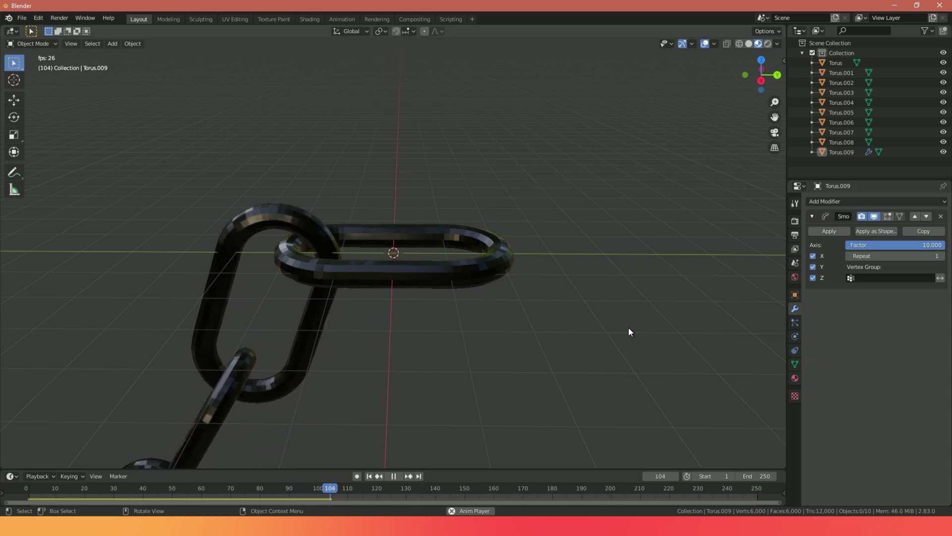
pyautogui.click(404, 255)
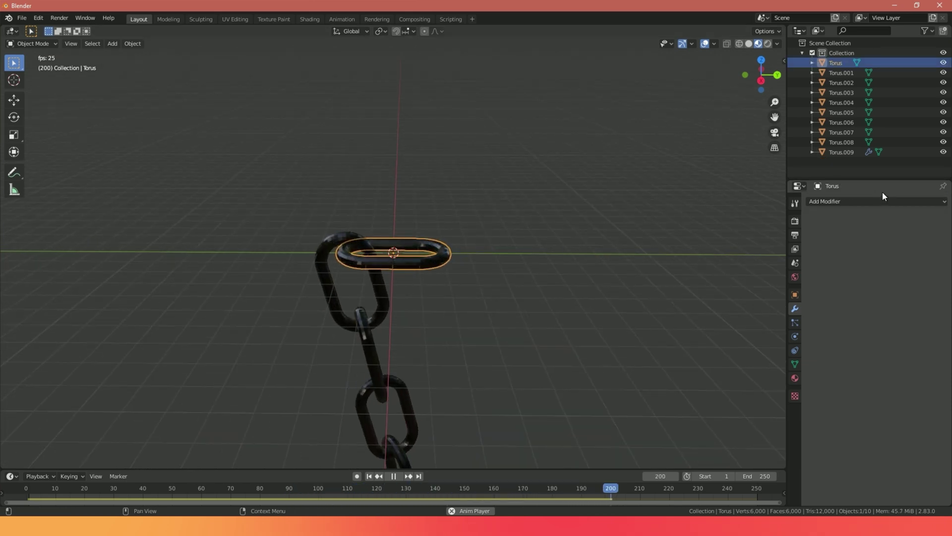
pyautogui.click(871, 201)
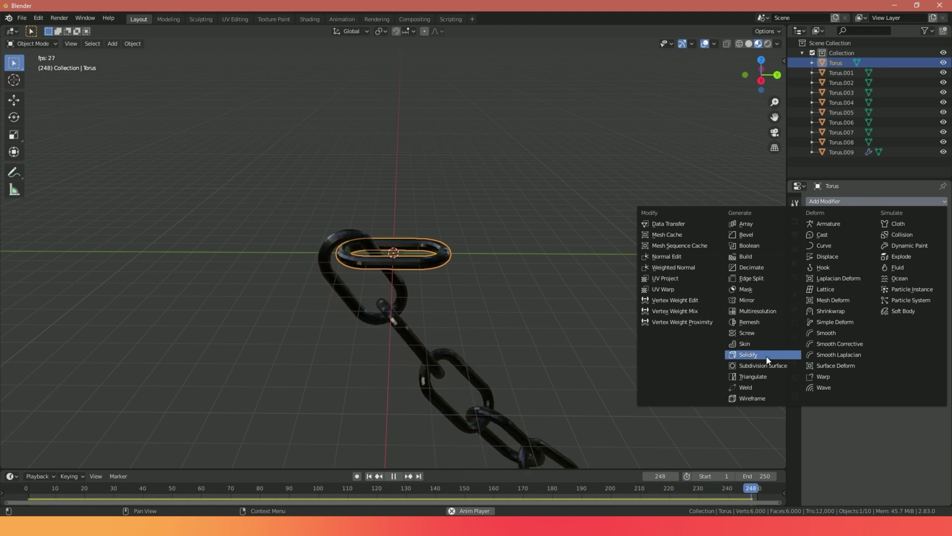
pyautogui.click(842, 334)
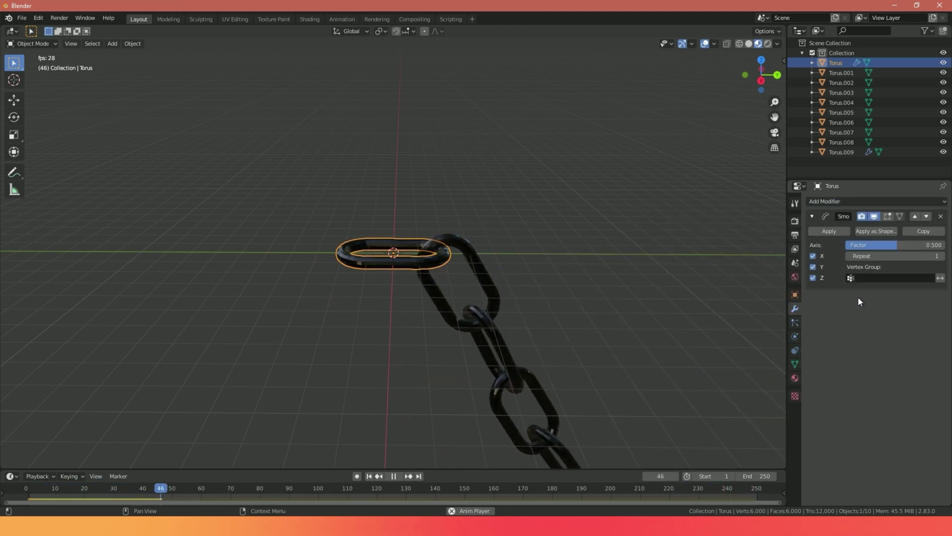
pyautogui.moveTo(875, 244); pyautogui.dragTo(902, 245)
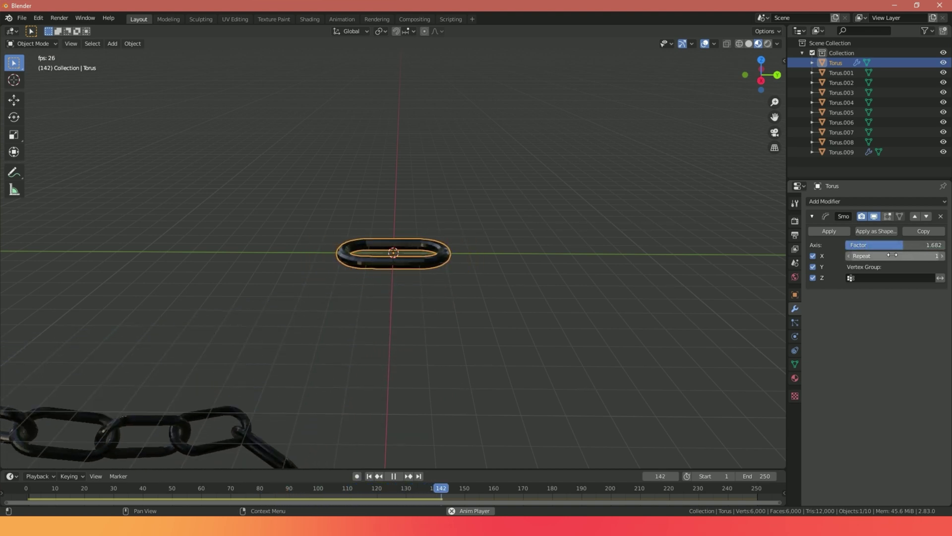
pyautogui.click(849, 255)
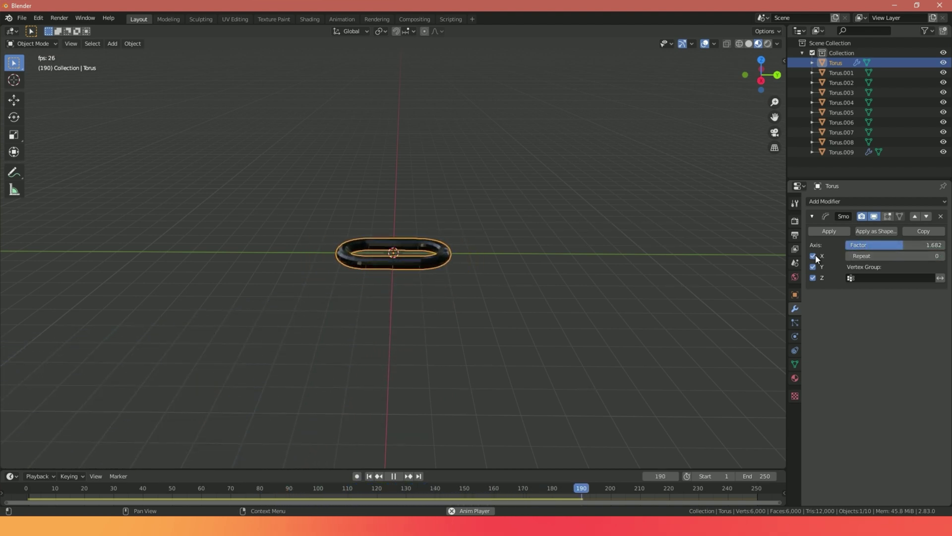
pyautogui.click(813, 256)
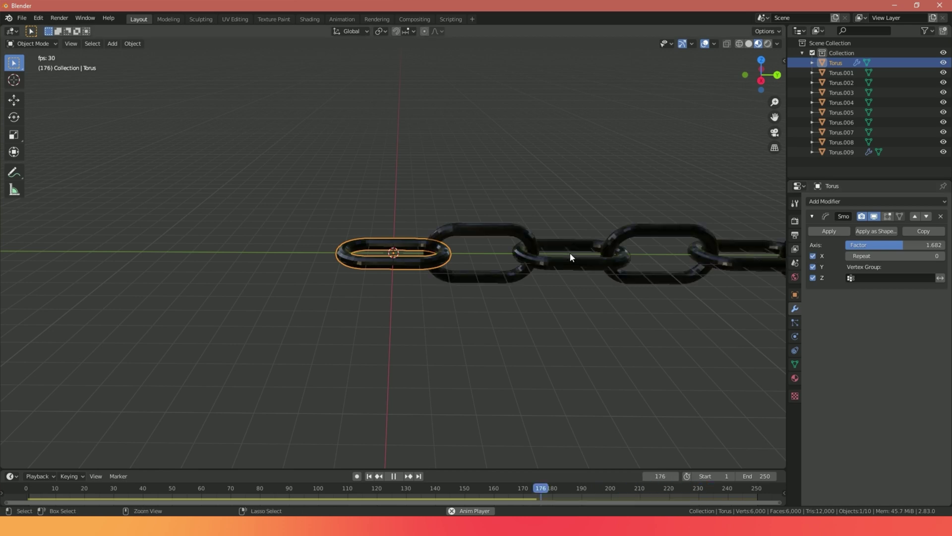
pyautogui.hotkey('ctrl', 'z')
pyautogui.hotkey('ctrl', 'z')
pyautogui.hotkey('ctrl', 'z')
pyautogui.hotkey('ctrl', 'z')
pyautogui.hotkey('ctrl', 'z')
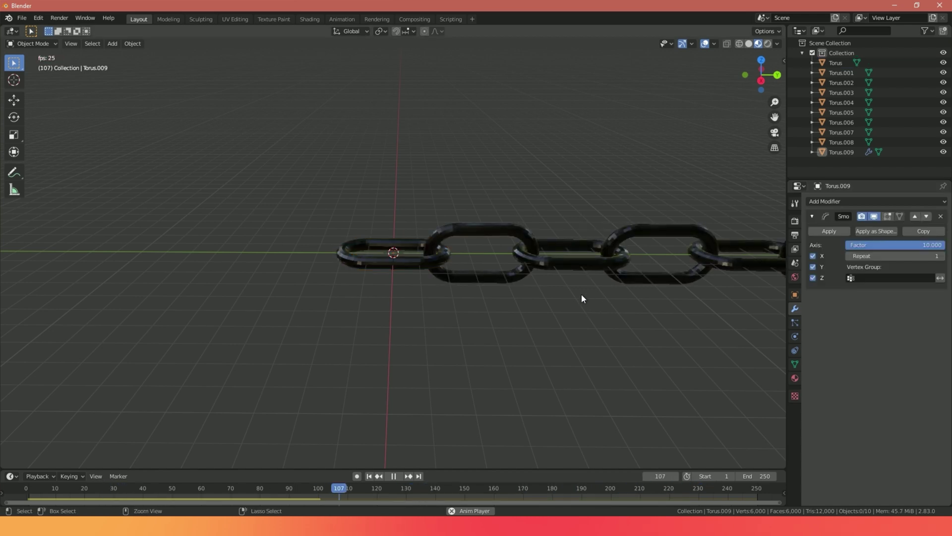
pyautogui.hotkey('ctrl', 'z')
pyautogui.hotkey('ctrl', 'z')
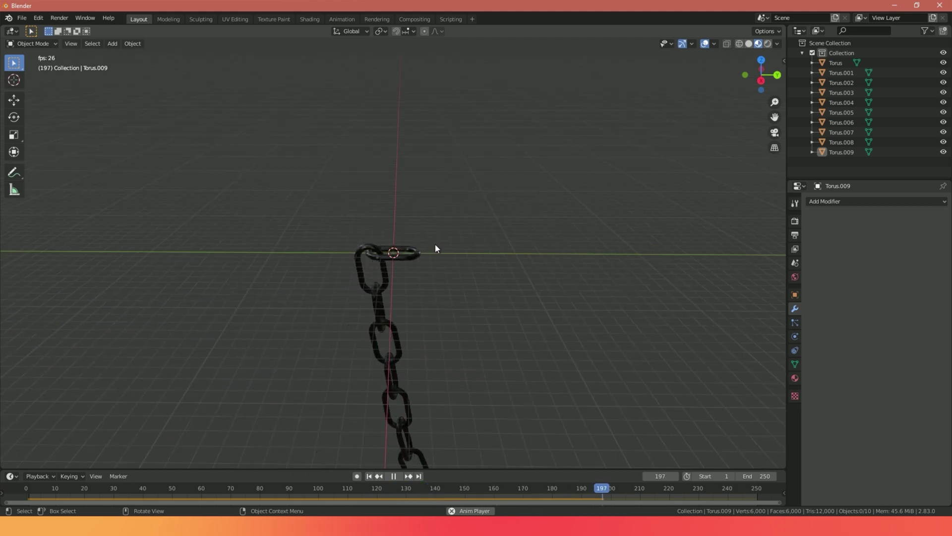
# Rewind to frame 1, turn off Dynamic for Torus.009 in Physics, and replay the simulation
pyautogui.click(393, 475)
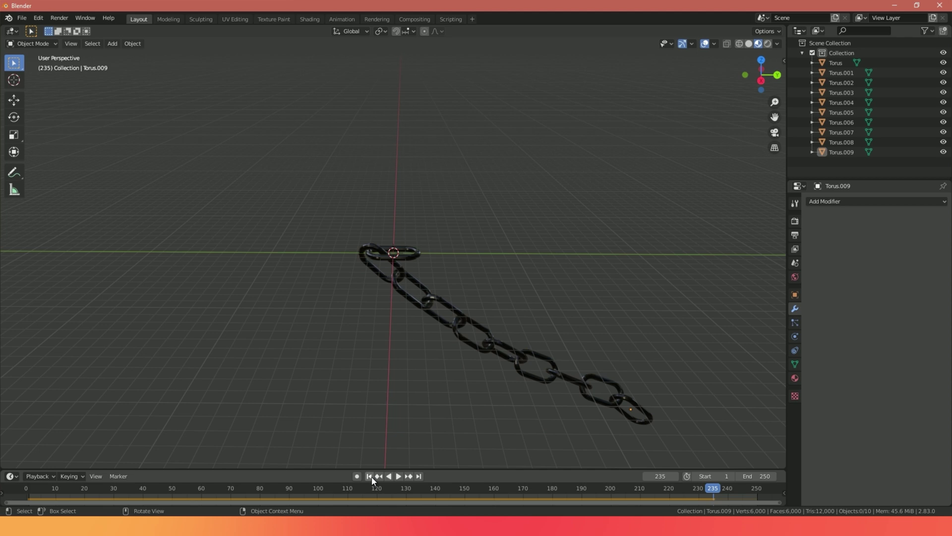
pyautogui.click(369, 475)
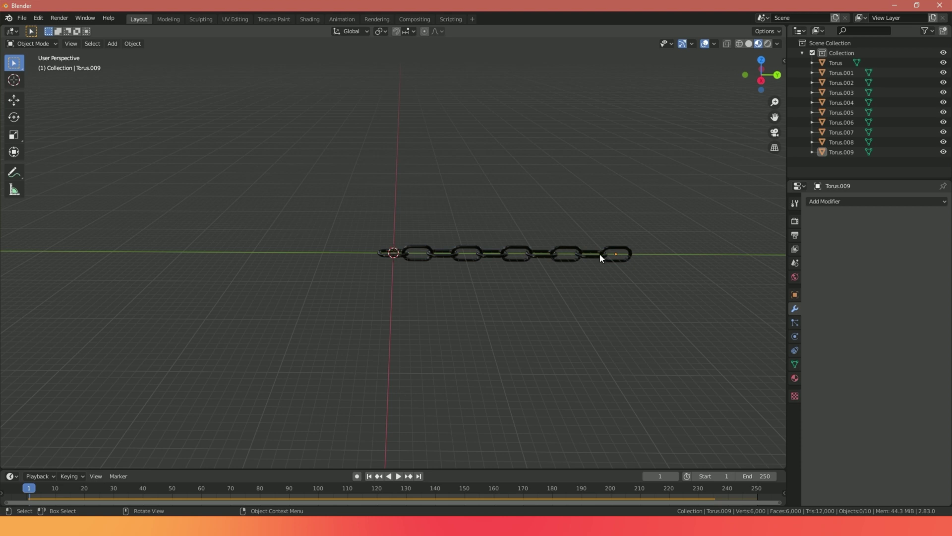
pyautogui.click(625, 248)
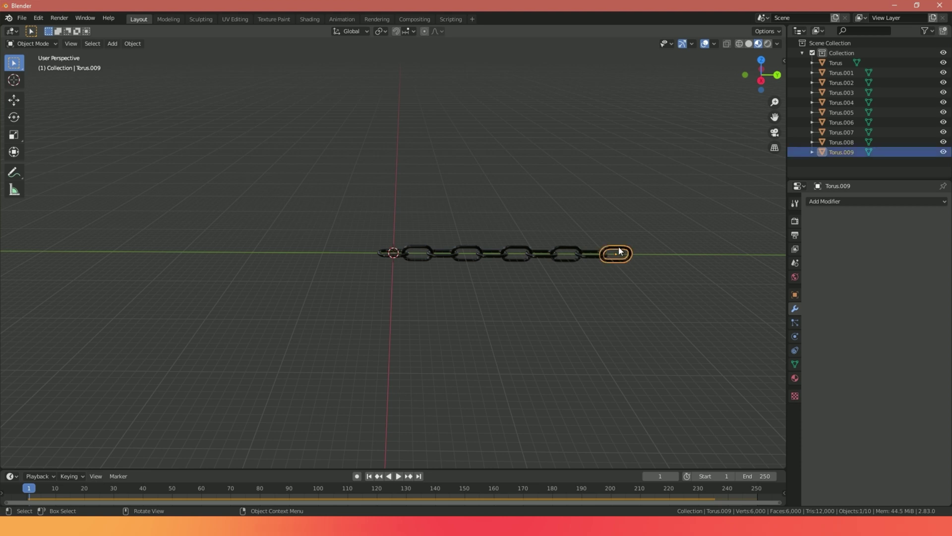
pyautogui.click(796, 337)
pyautogui.click(934, 317)
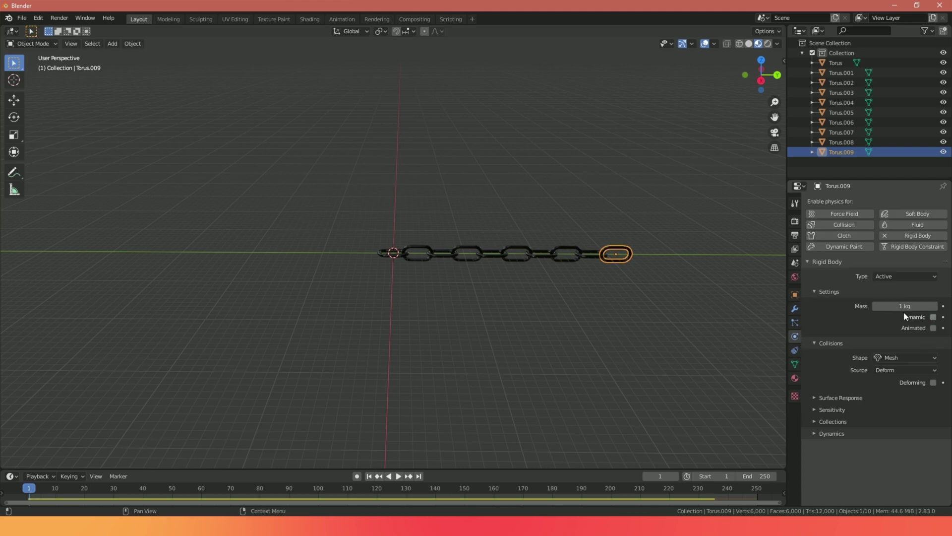
pyautogui.click(398, 477)
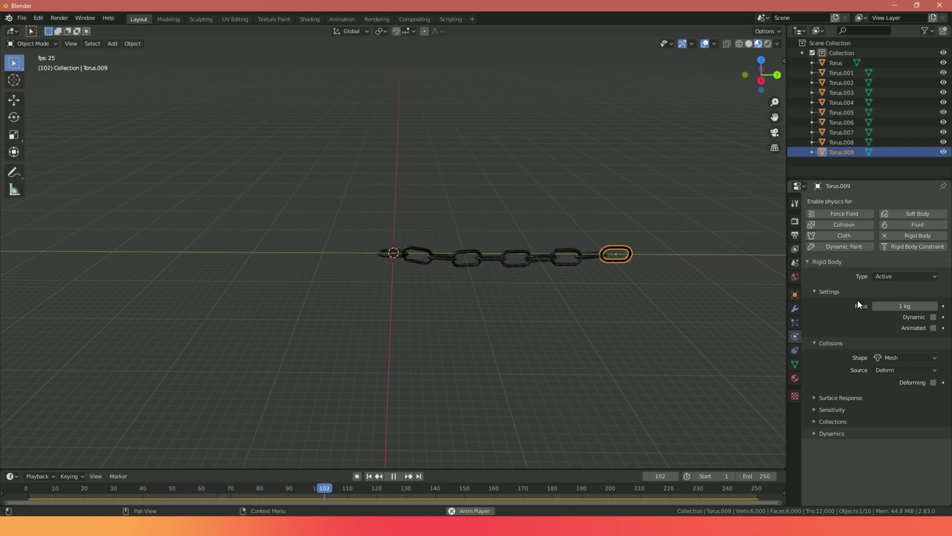
# Reselect Torus.009, then stop playback and rewind to frame 1
pyautogui.click(522, 261)
pyautogui.click(621, 262)
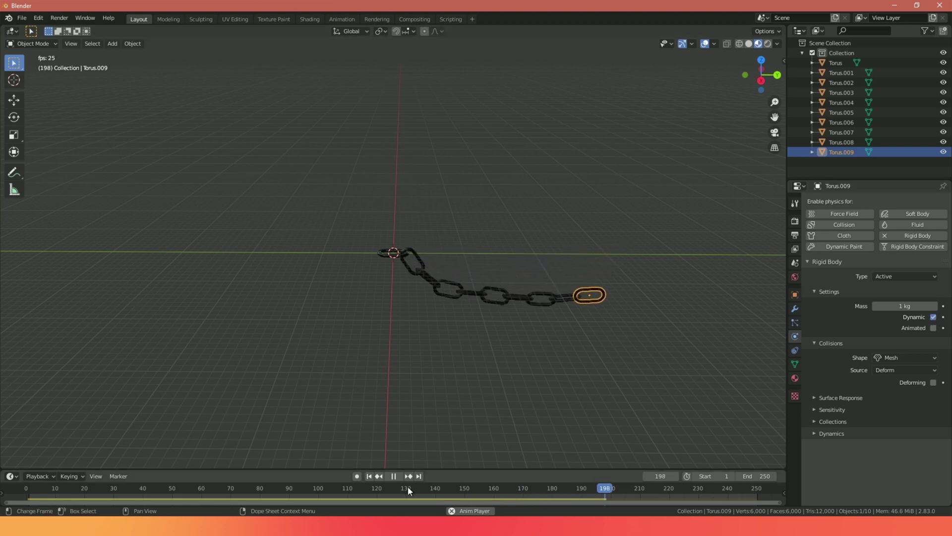
pyautogui.click(394, 476)
pyautogui.click(369, 476)
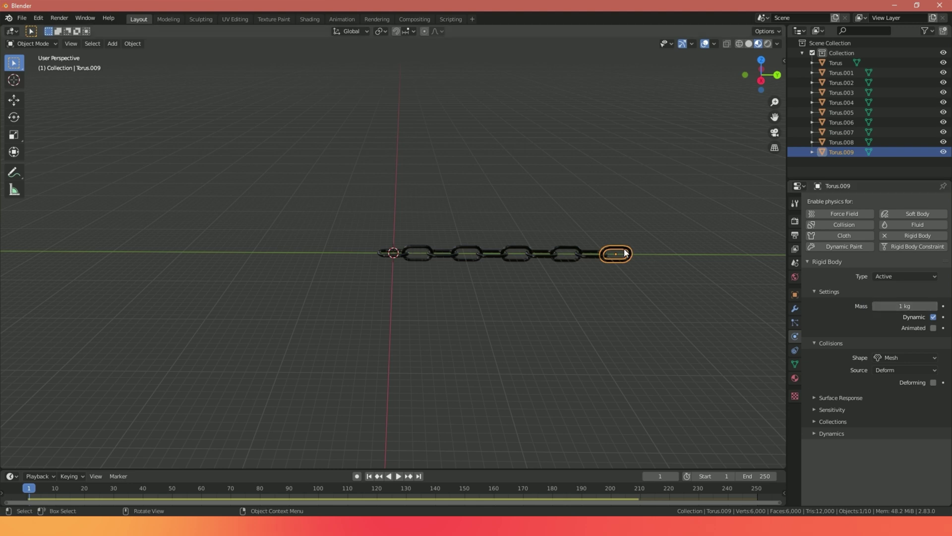
# Set the rigid-body mass to 50 kg for Torus.009, Torus.008 and Torus.007
pyautogui.moveTo(890, 306); pyautogui.dragTo(918, 306)
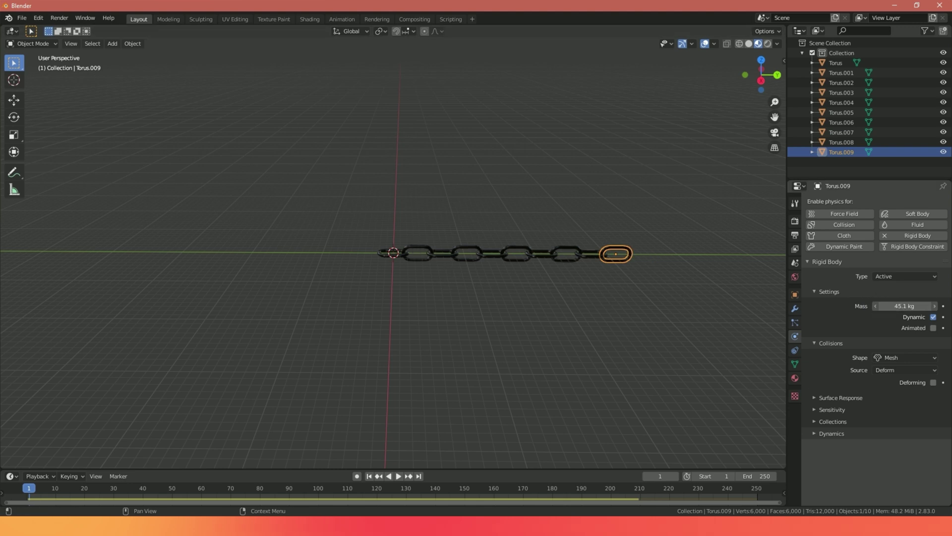
pyautogui.click(905, 305)
pyautogui.write('50')
pyautogui.press('Return')
pyautogui.click(588, 254)
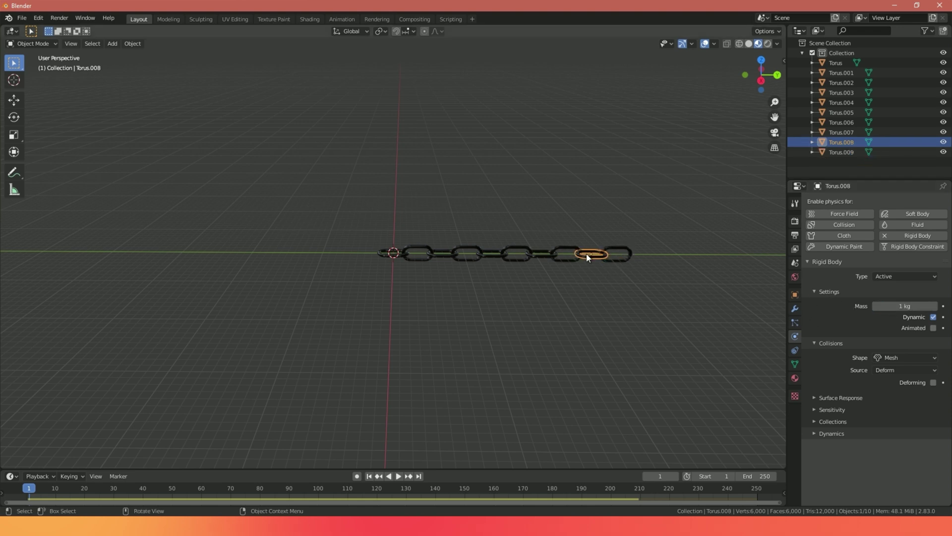
pyautogui.click(905, 306)
pyautogui.write('50')
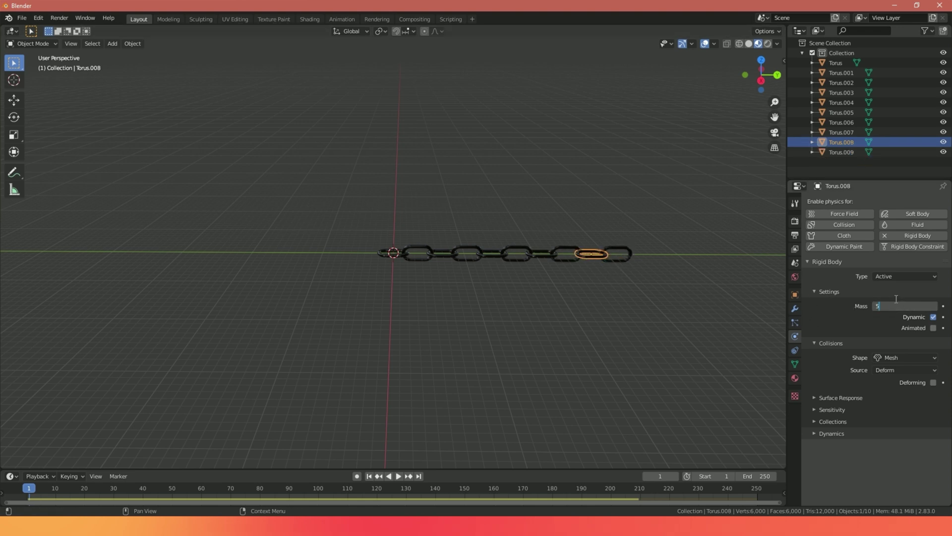
pyautogui.click(561, 260)
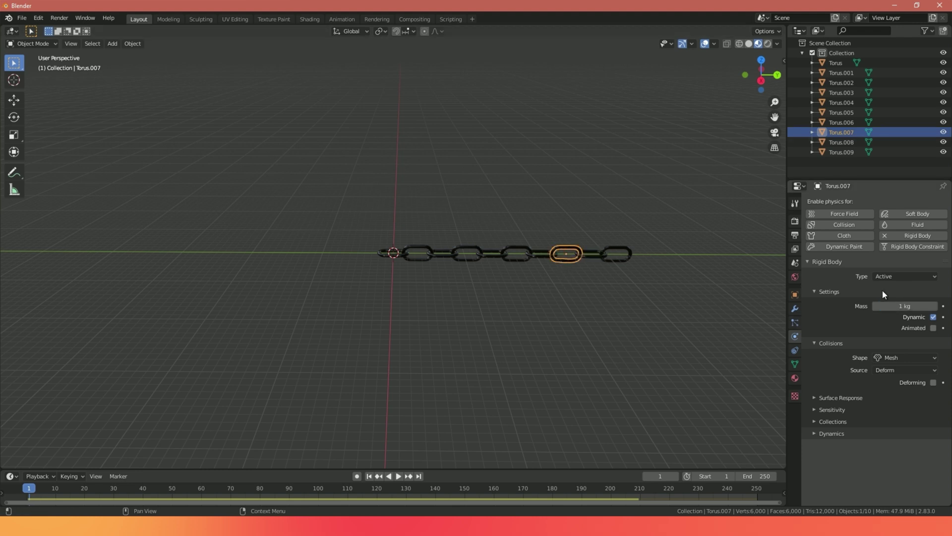
pyautogui.click(893, 305)
pyautogui.write('50')
pyautogui.press('Return')
# Play the heavier chain simulation, then stop and rewind to the first frame
pyautogui.press('space')
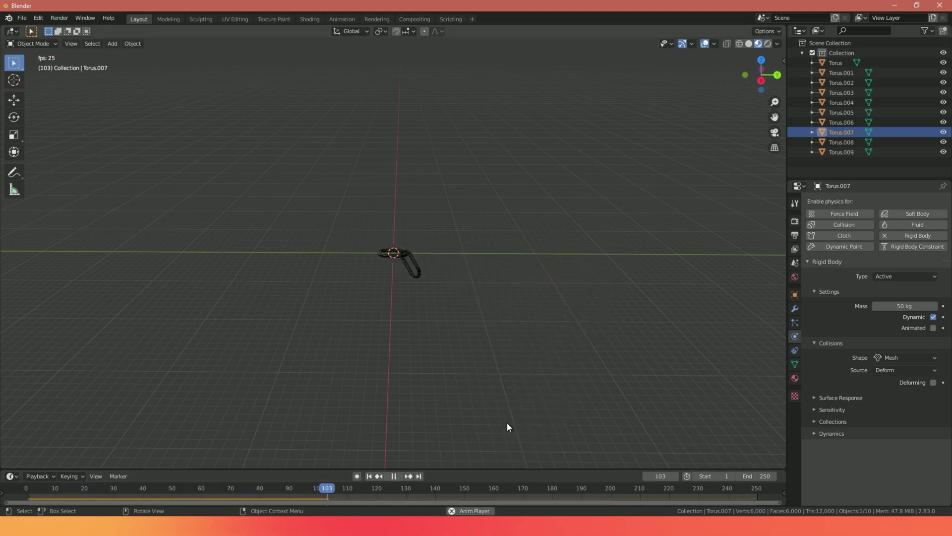
pyautogui.click(393, 475)
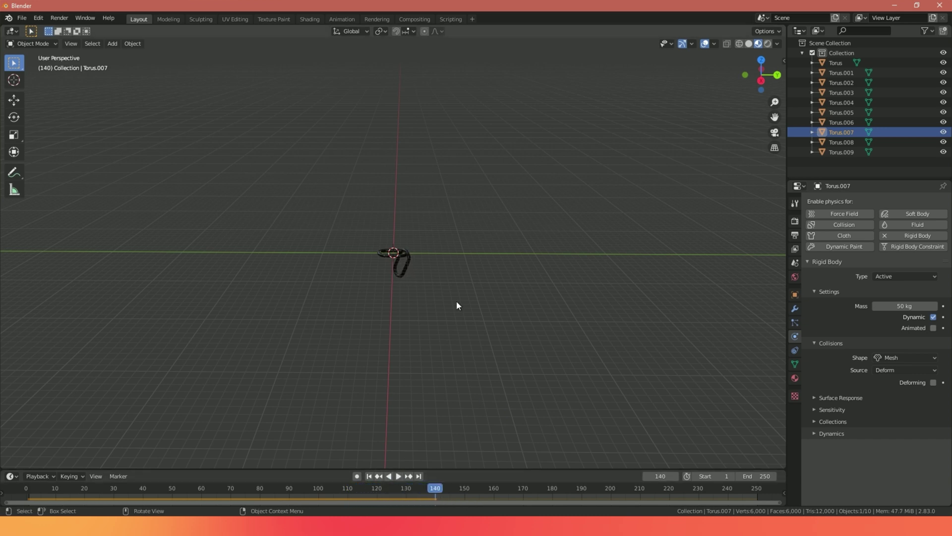
pyautogui.hotkey('shift', 'Left')
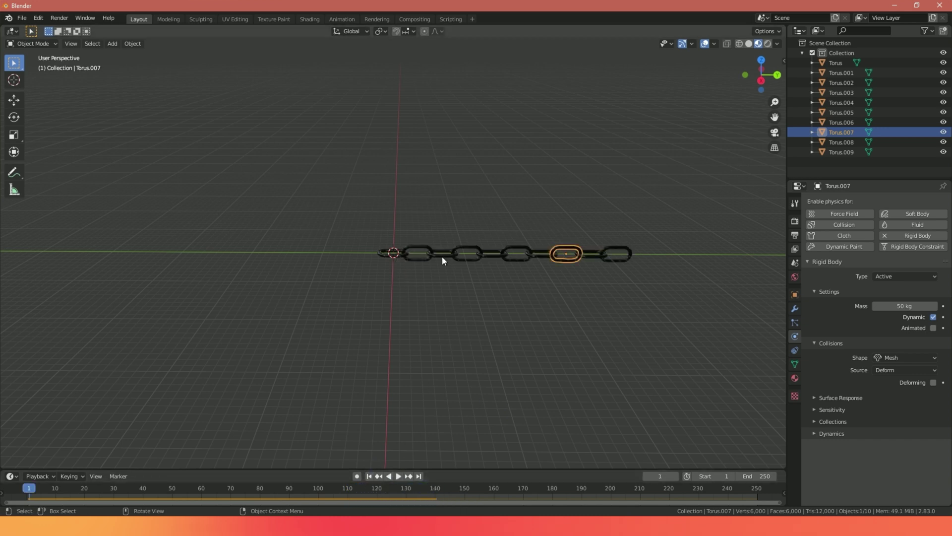
# Set the Torus.002 and Torus.001 rigid-body masses to 50 kg, then test-play and rewind to frame 1
pyautogui.click(441, 256)
pyautogui.click(902, 303)
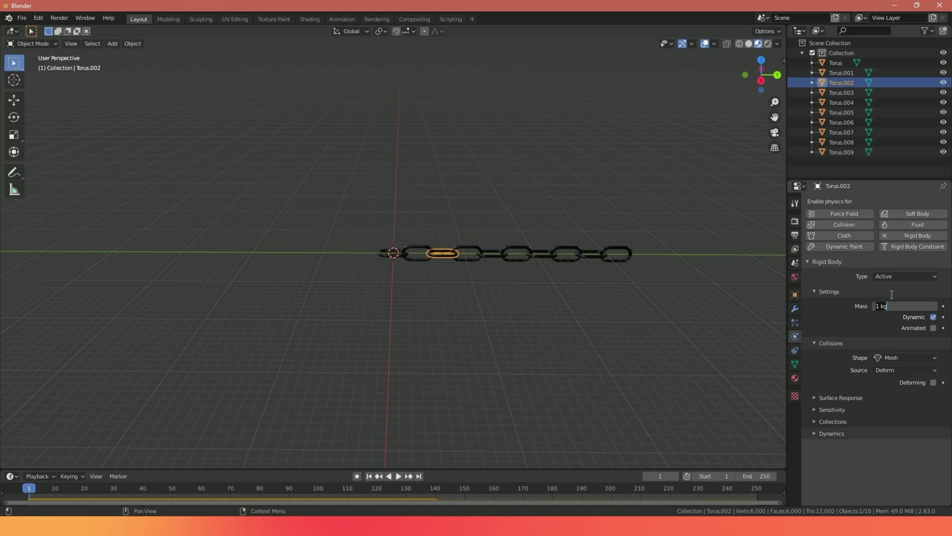
pyautogui.write('50')
pyautogui.press('Return')
pyautogui.click(419, 253)
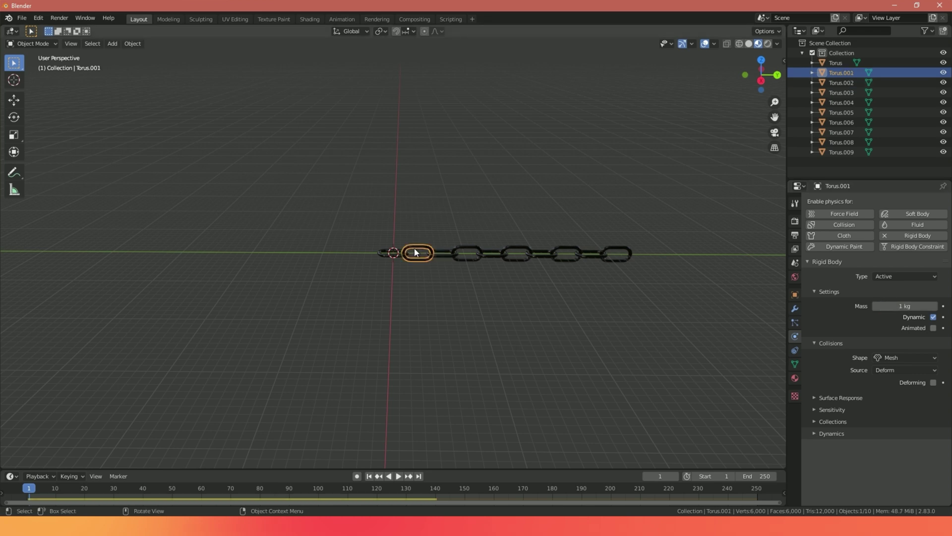
pyautogui.click(914, 305)
pyautogui.write('50')
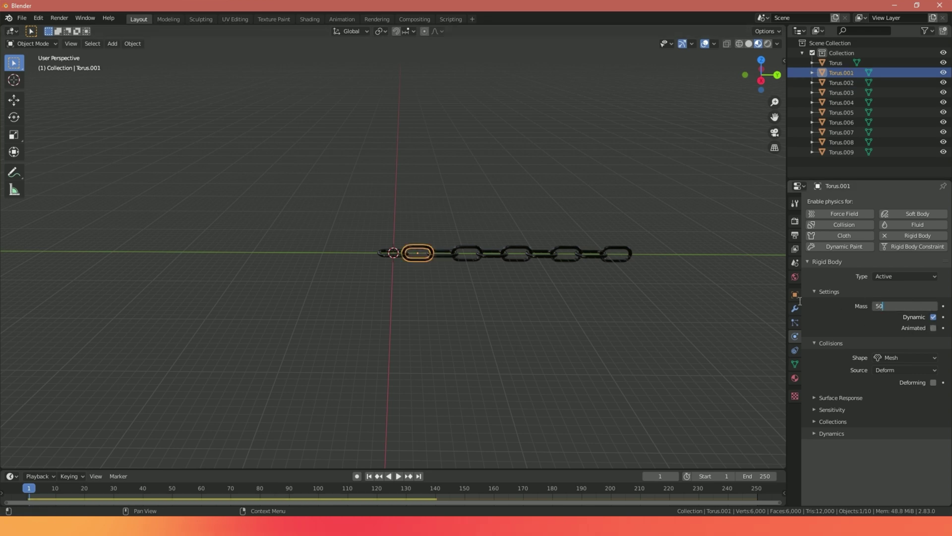
pyautogui.press('Return')
pyautogui.click(398, 476)
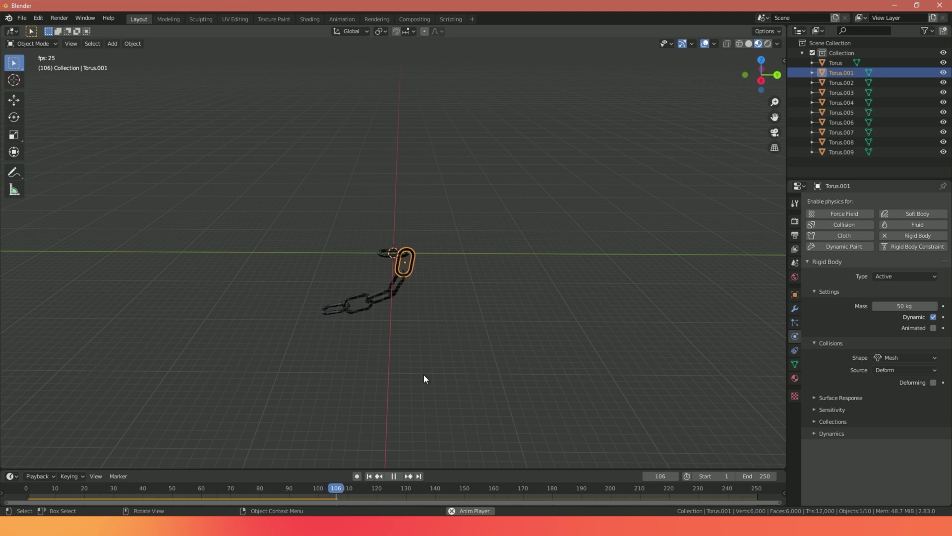
pyautogui.click(394, 476)
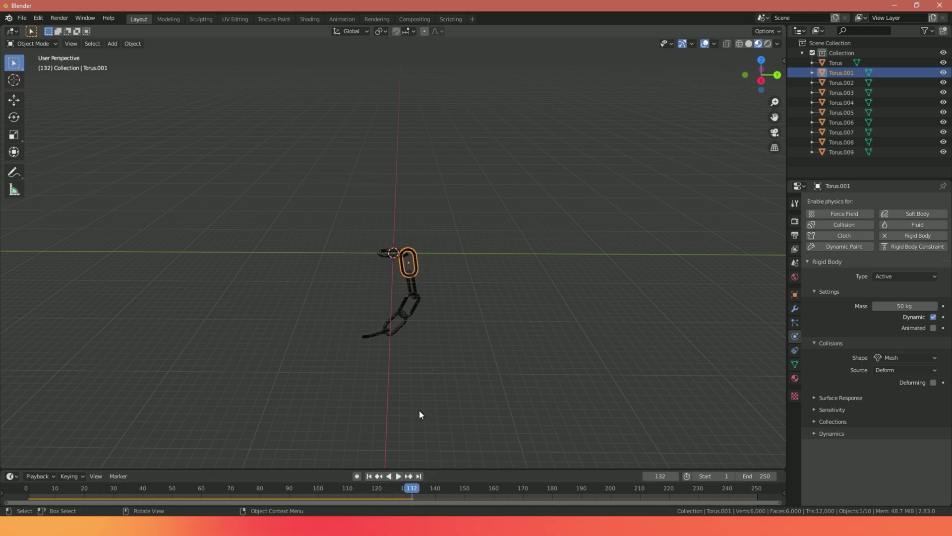
pyautogui.click(369, 476)
# Give Torus.004 a mass of 5 and Torus.005 a mass of 50 kg
pyautogui.click(495, 254)
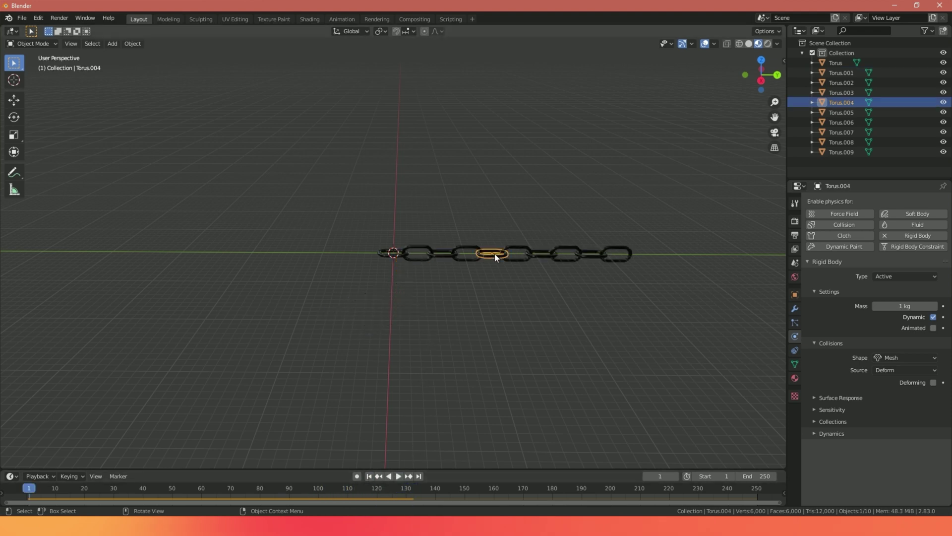
pyautogui.click(903, 306)
pyautogui.write('5')
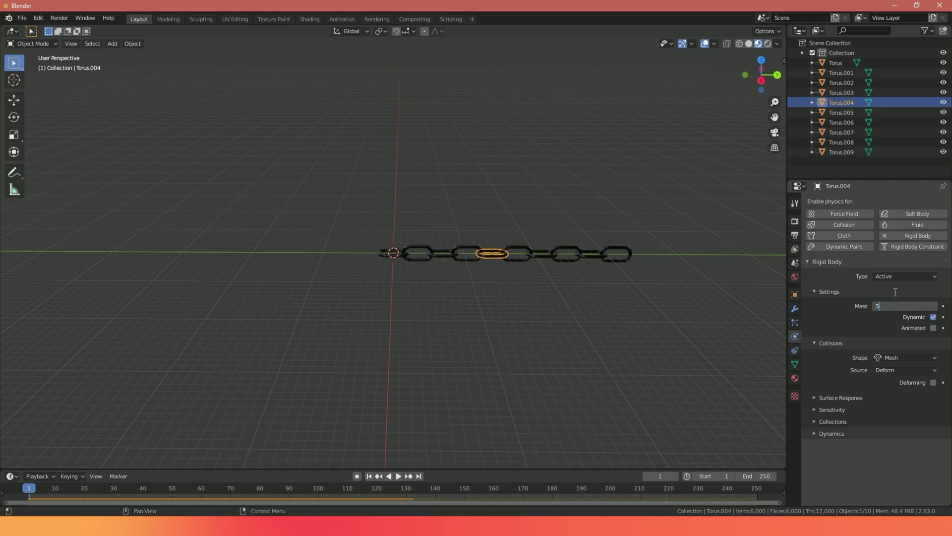
pyautogui.press('Return')
pyautogui.click(527, 258)
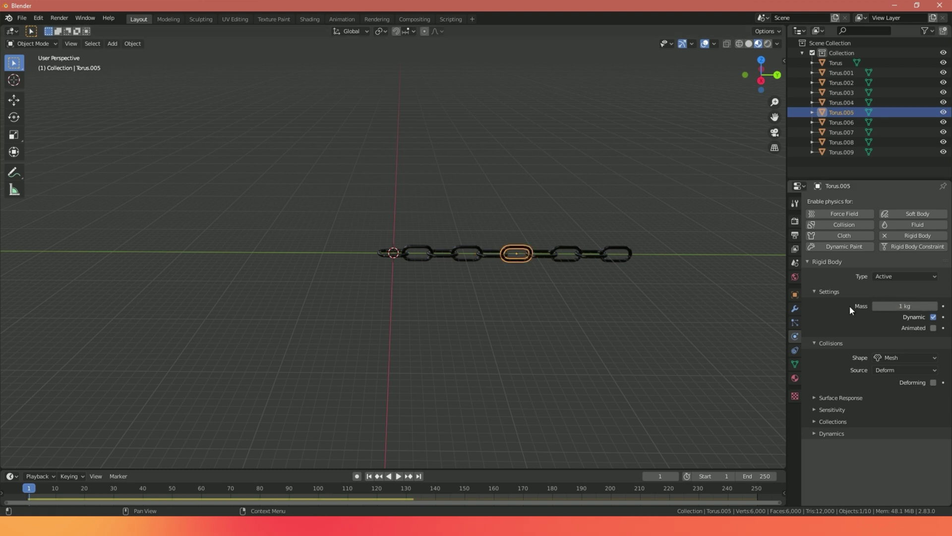
pyautogui.click(903, 306)
pyautogui.write('50')
pyautogui.press('Return')
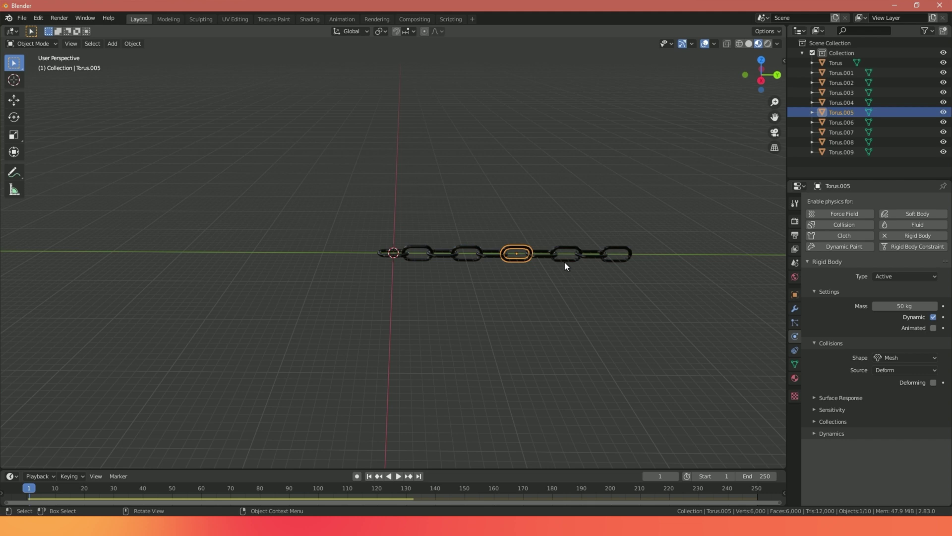
# Set Torus.006's mass to 50 kg and test-play the simulation, stopping at frame 94
pyautogui.click(542, 254)
pyautogui.click(903, 306)
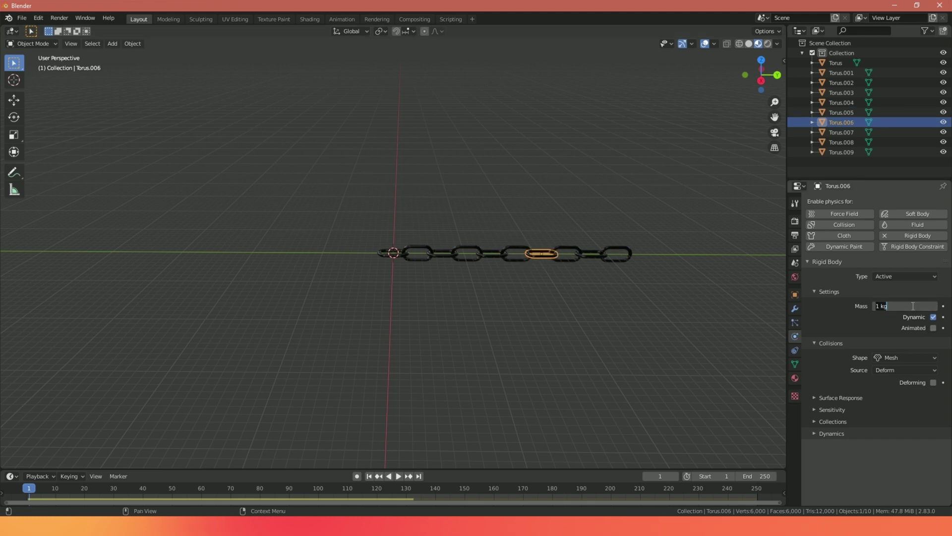
pyautogui.write('50')
pyautogui.press('Return')
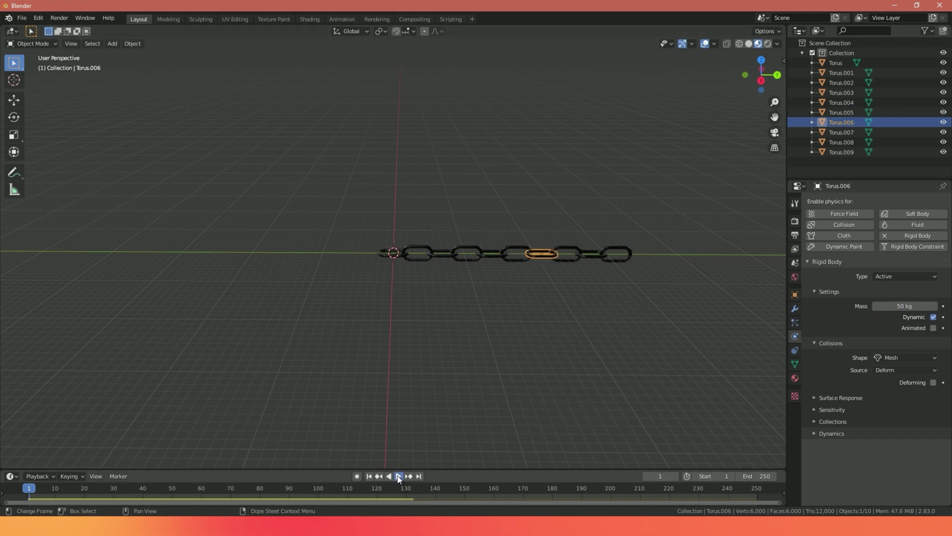
pyautogui.click(398, 476)
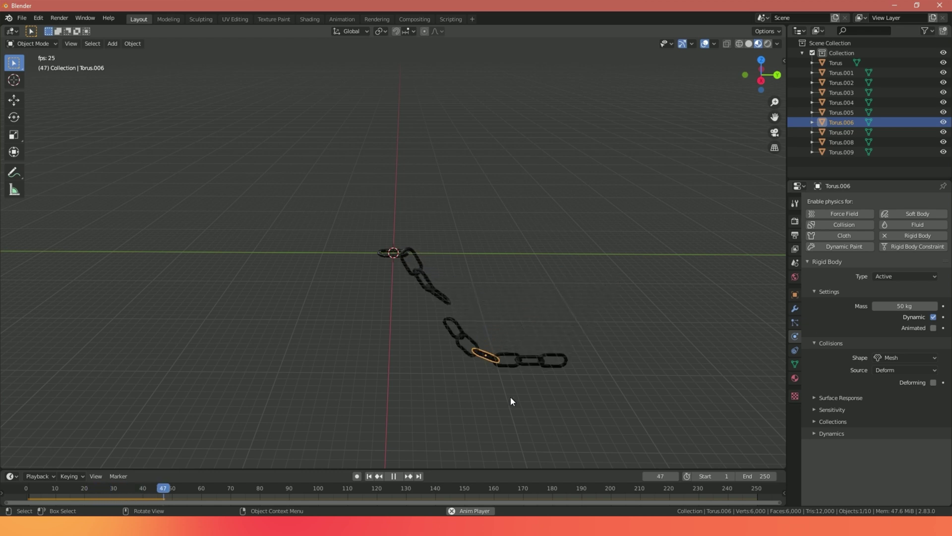
pyautogui.click(397, 477)
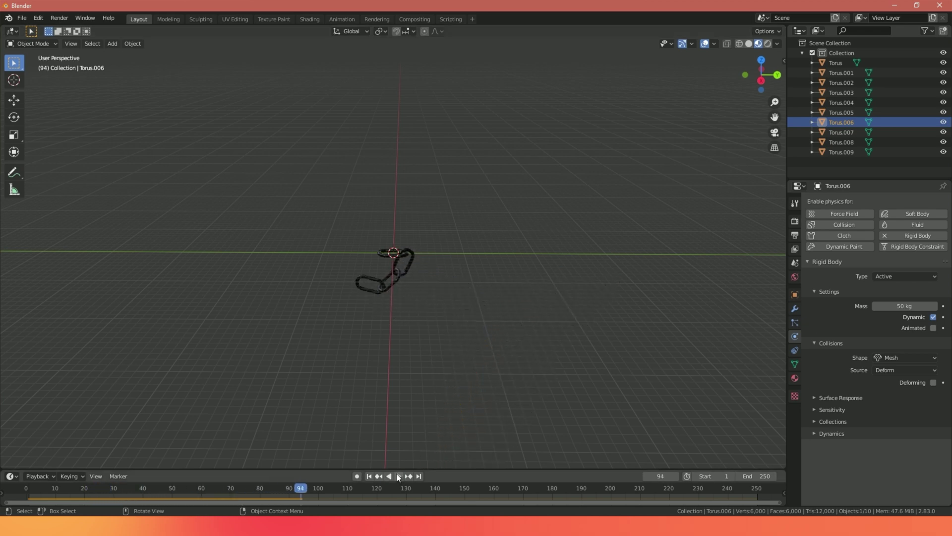
# Set Torus.003's rigid-body mass to 50 kg
pyautogui.click(370, 286)
pyautogui.click(898, 300)
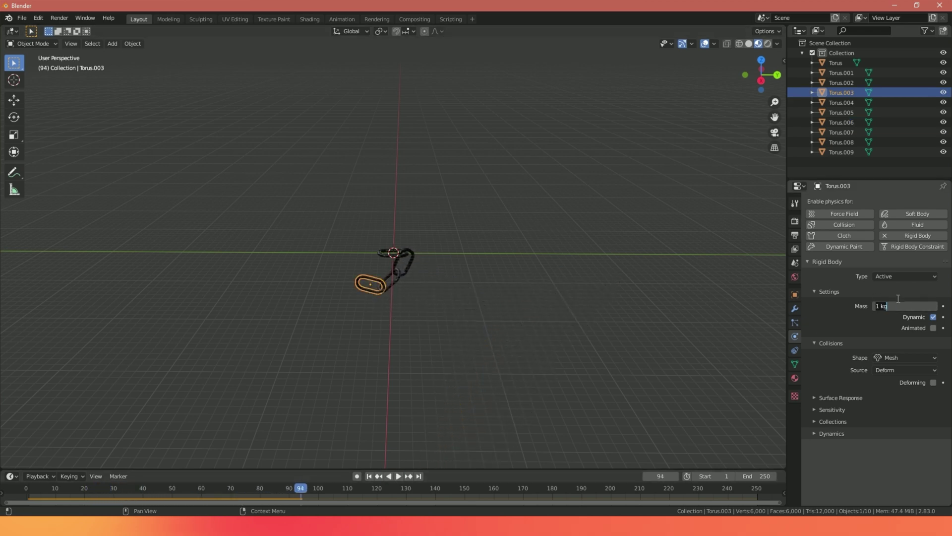
pyautogui.write('50')
pyautogui.press('Return')
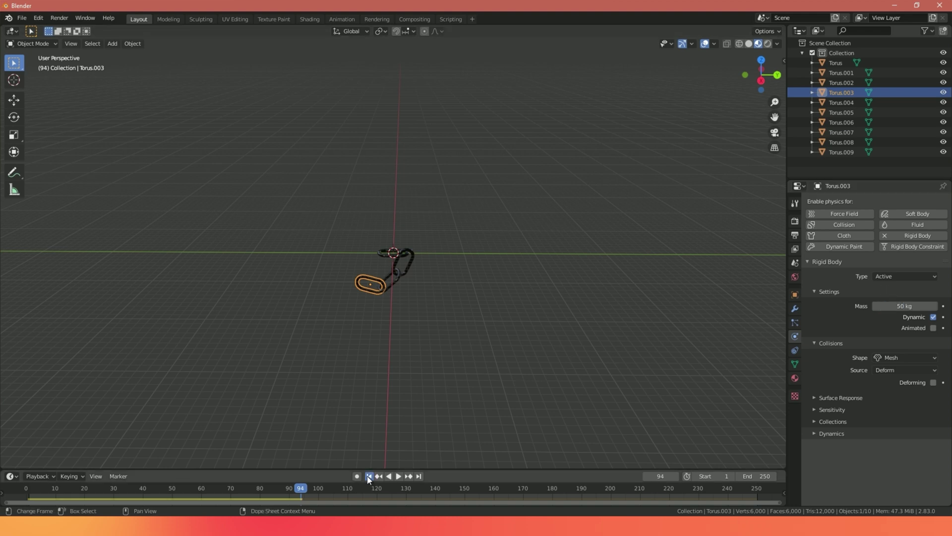
# Play the 50 kg chain simulation from frame 1, stop it, rewind to frame 1 and deselect everything
pyautogui.click(369, 476)
pyautogui.click(399, 476)
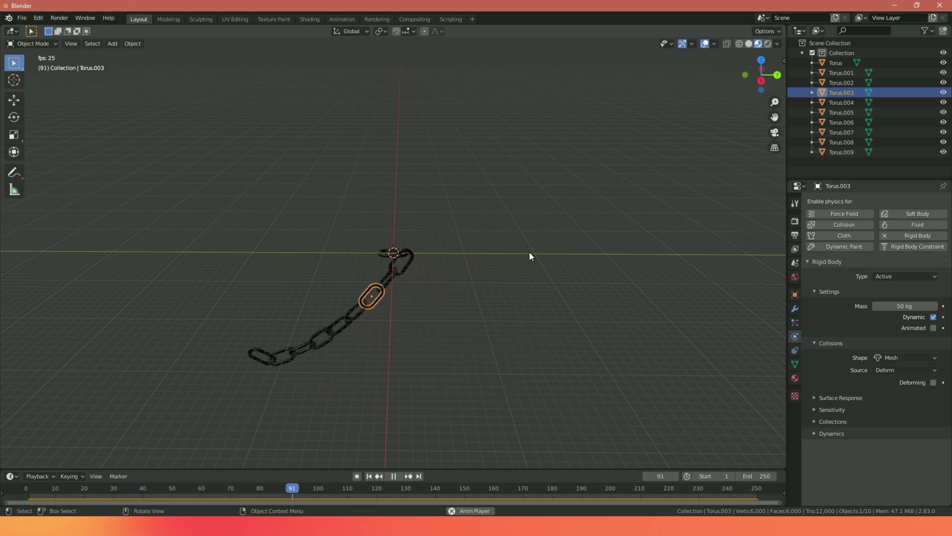
pyautogui.click(393, 476)
pyautogui.click(368, 476)
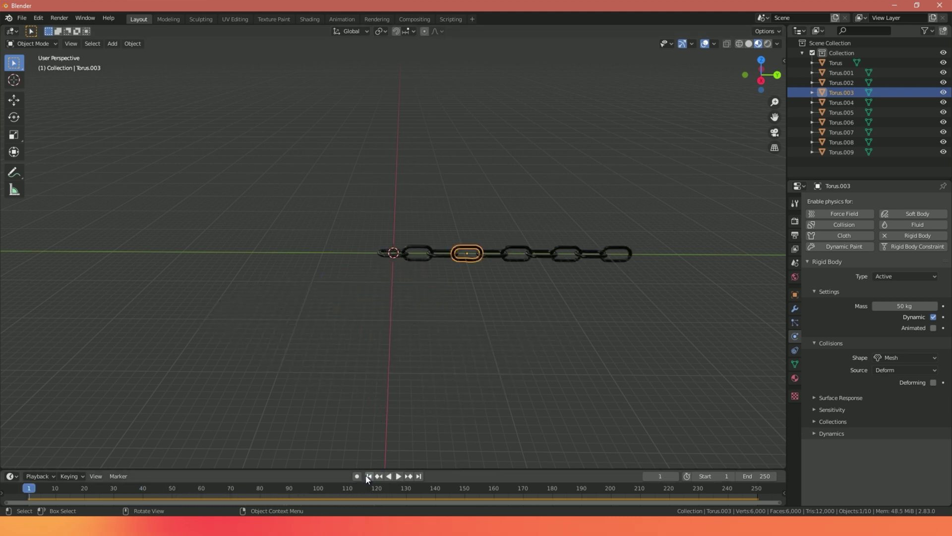
pyautogui.click(609, 346)
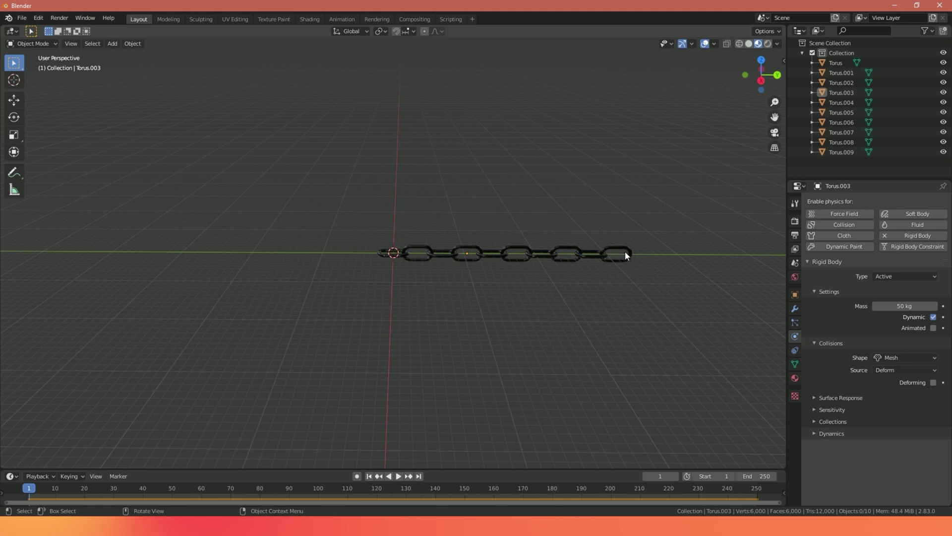
# Add a UV sphere, scale it up, and move it along Y to sit beside the last link
pyautogui.click(112, 44)
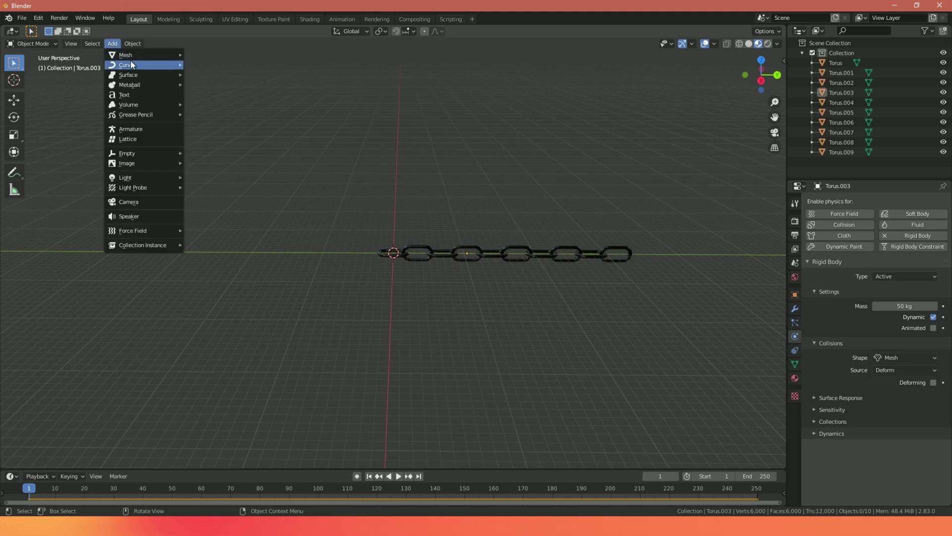
pyautogui.moveTo(144, 55)
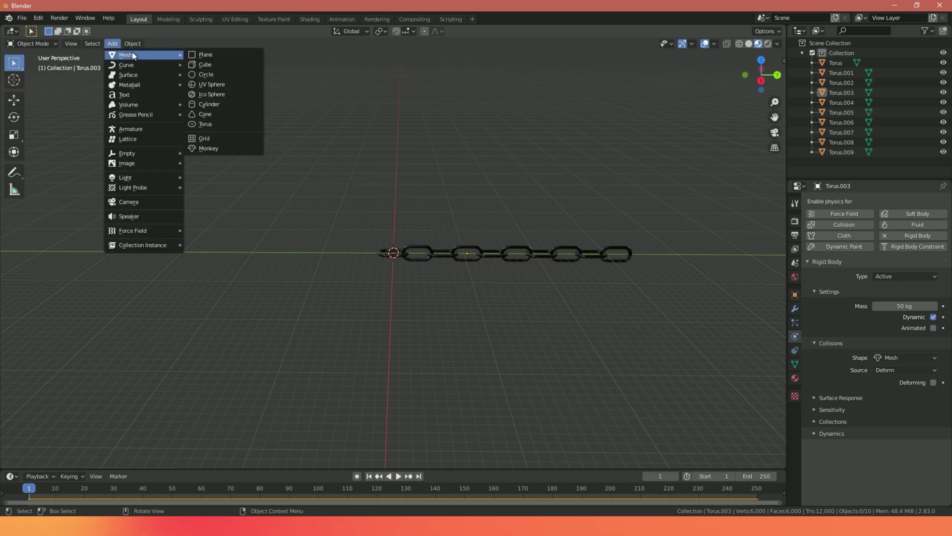
pyautogui.click(223, 85)
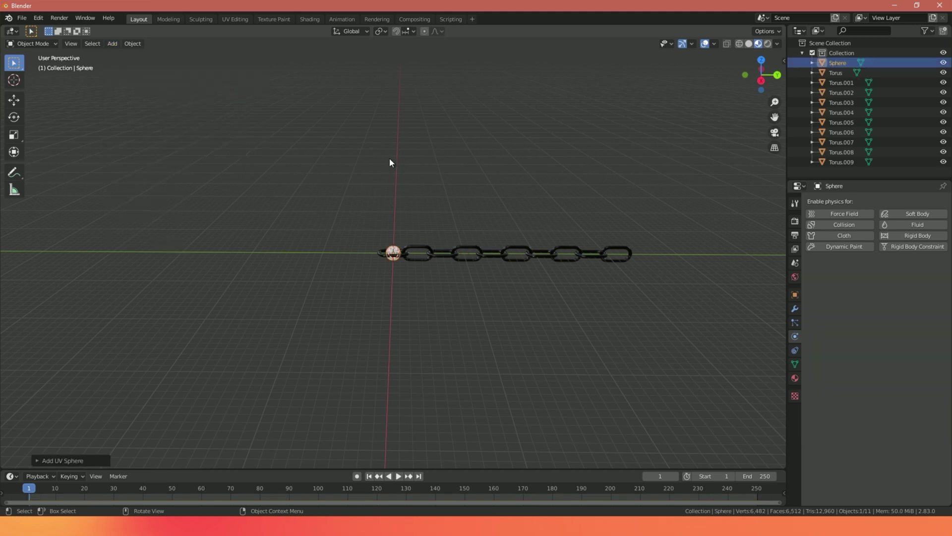
pyautogui.press('s')
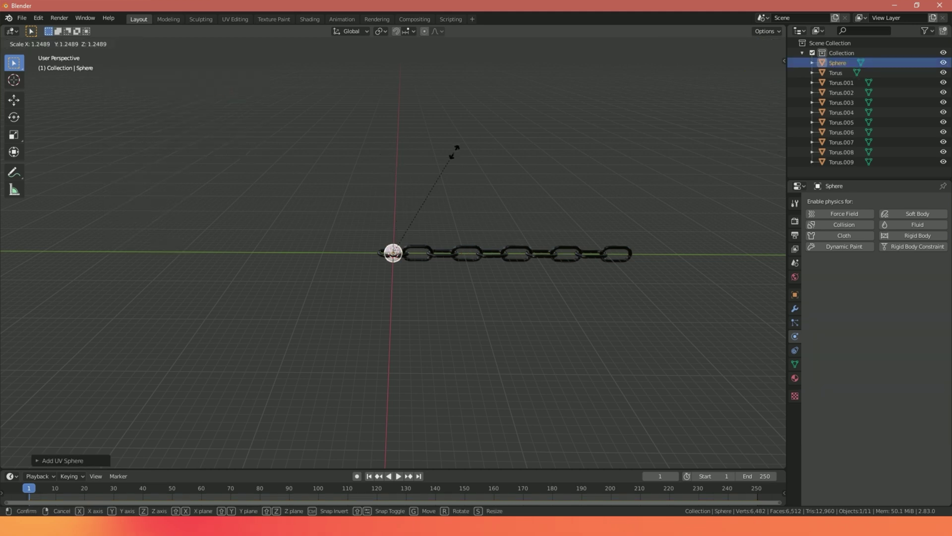
pyautogui.click(579, 89)
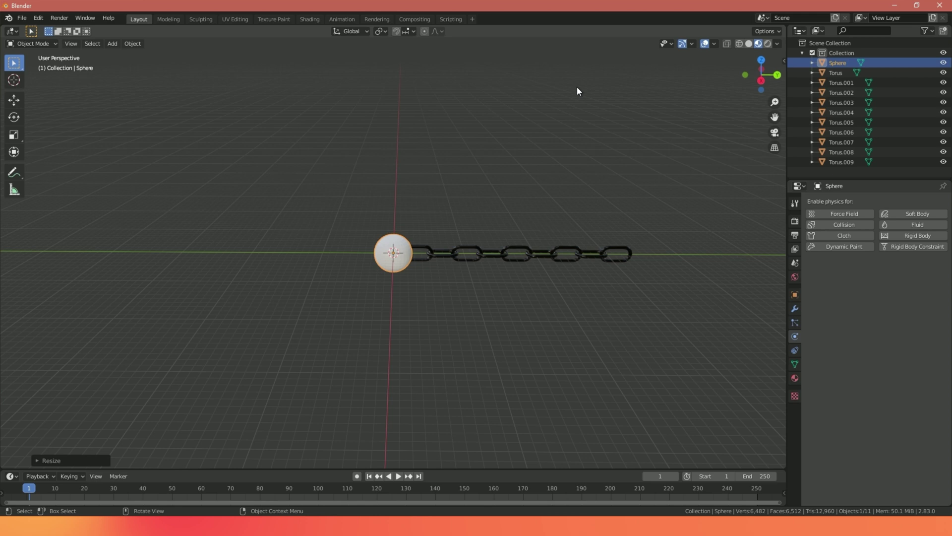
pyautogui.press('g')
pyautogui.press('y')
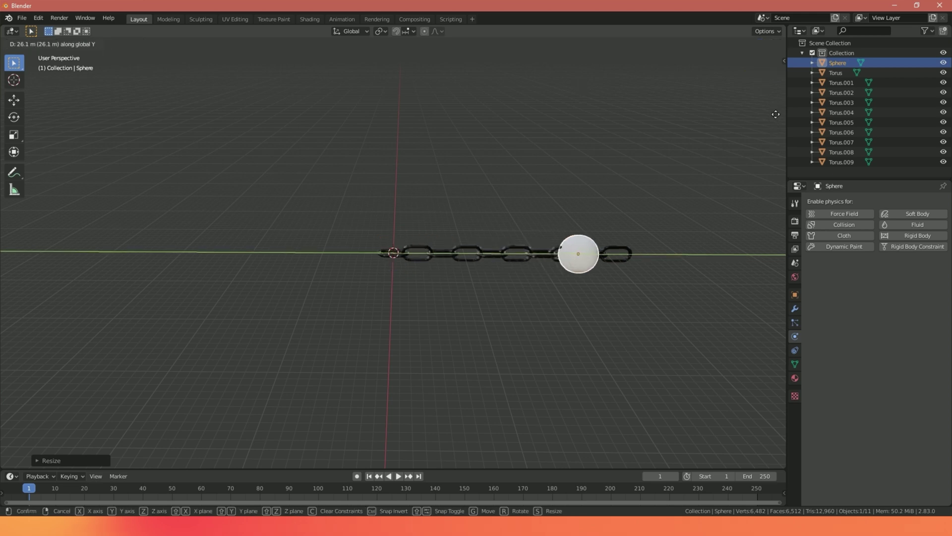
pyautogui.click(43, 125)
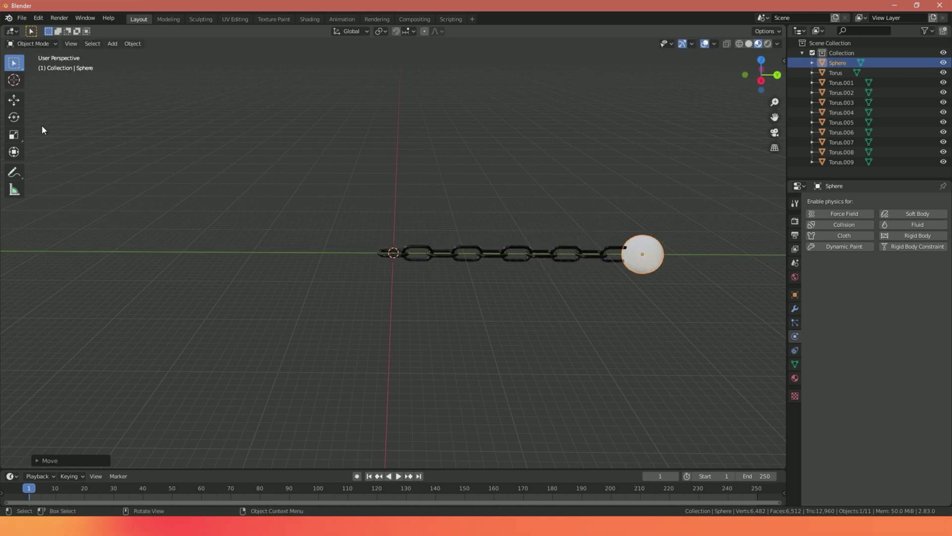
# Join the sphere into end link Torus.009, deselect, and play the ball-and-chain simulation
pyautogui.keyDown('shift'); pyautogui.click(614, 252); pyautogui.keyUp('shift')
pyautogui.rightClick(614, 252)
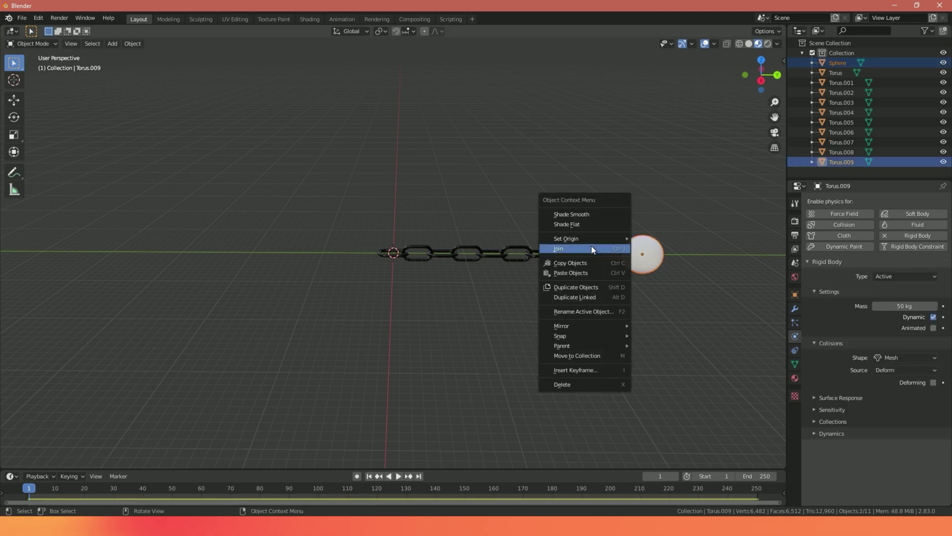
pyautogui.click(591, 249)
pyautogui.click(620, 272)
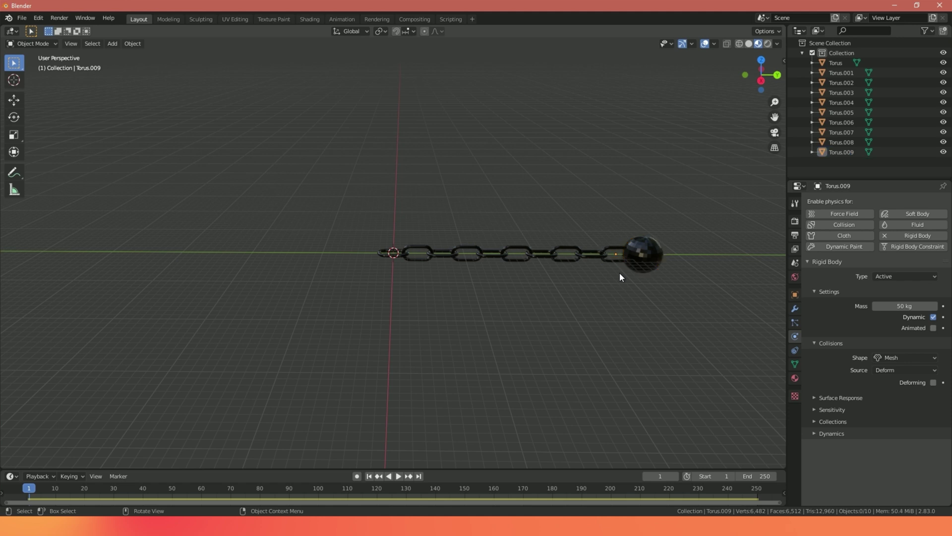
pyautogui.click(398, 476)
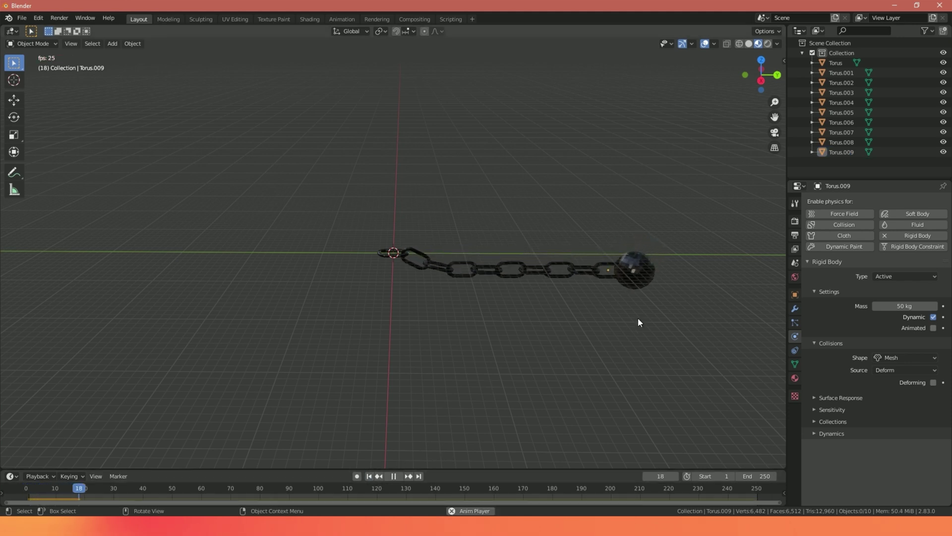